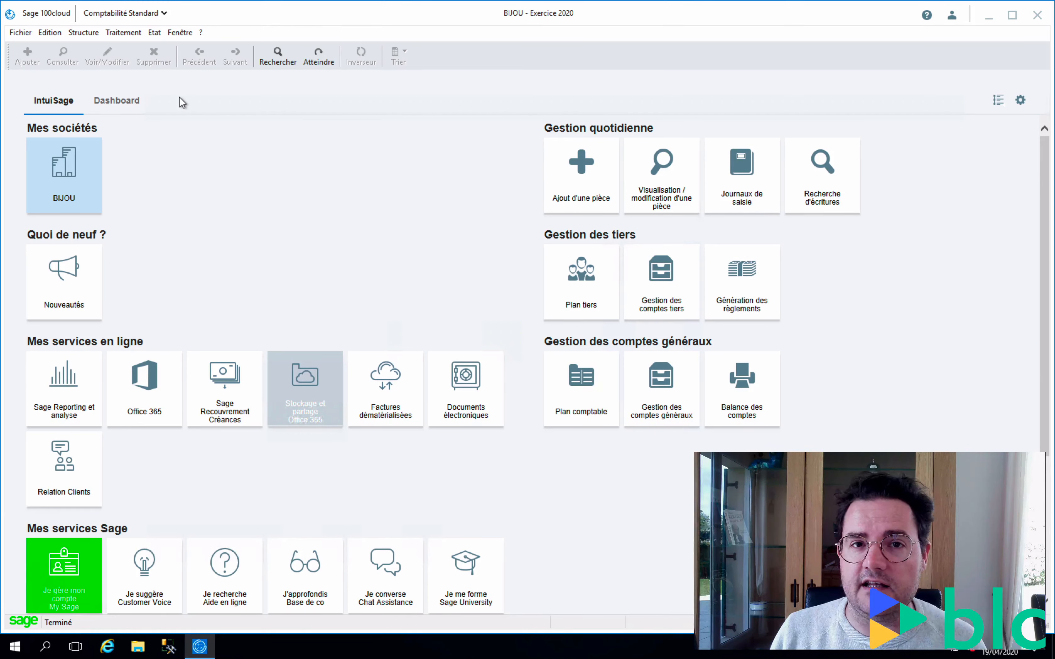
Step: Open the third-party accounts management list (Gestion des comptes tiers), enlarge its window and show all account types (Tous)
click(123, 35)
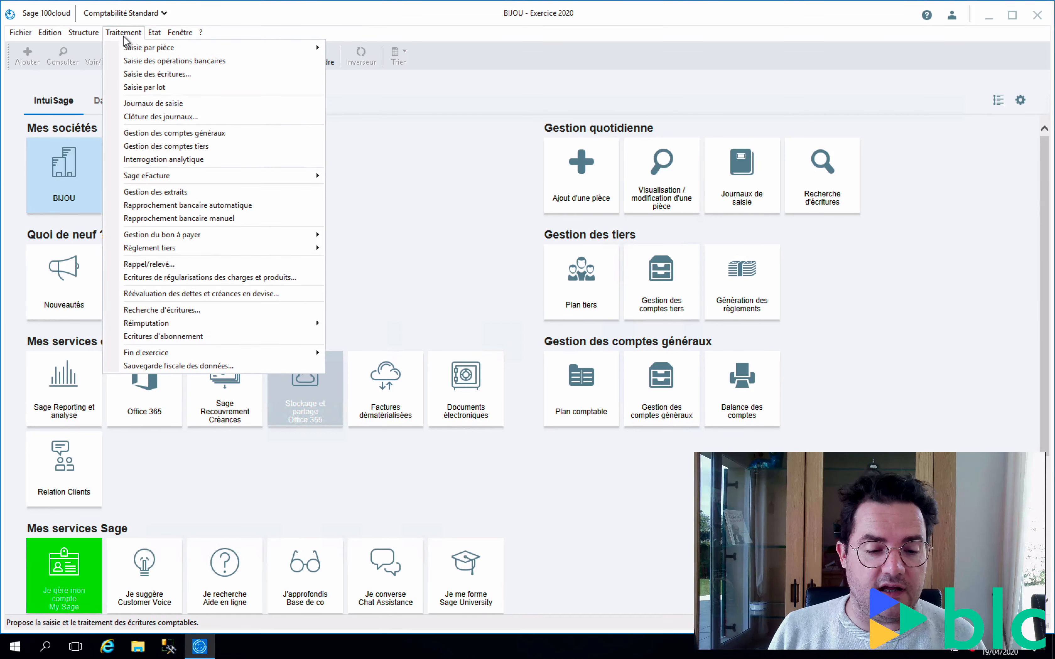
click(136, 147)
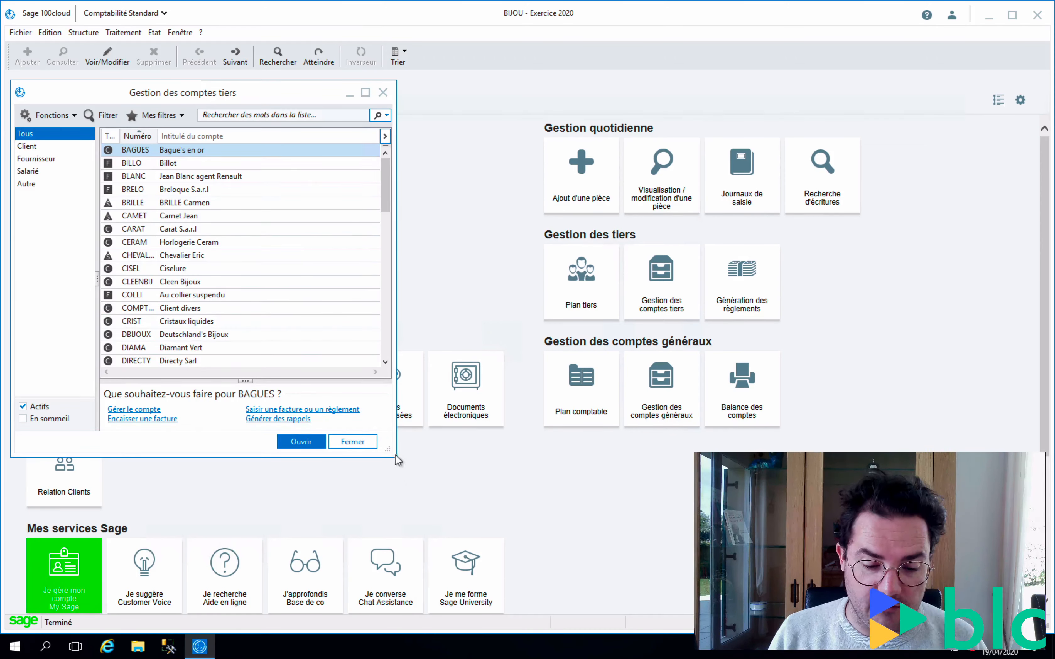
drag(477, 509, 626, 606)
click(27, 184)
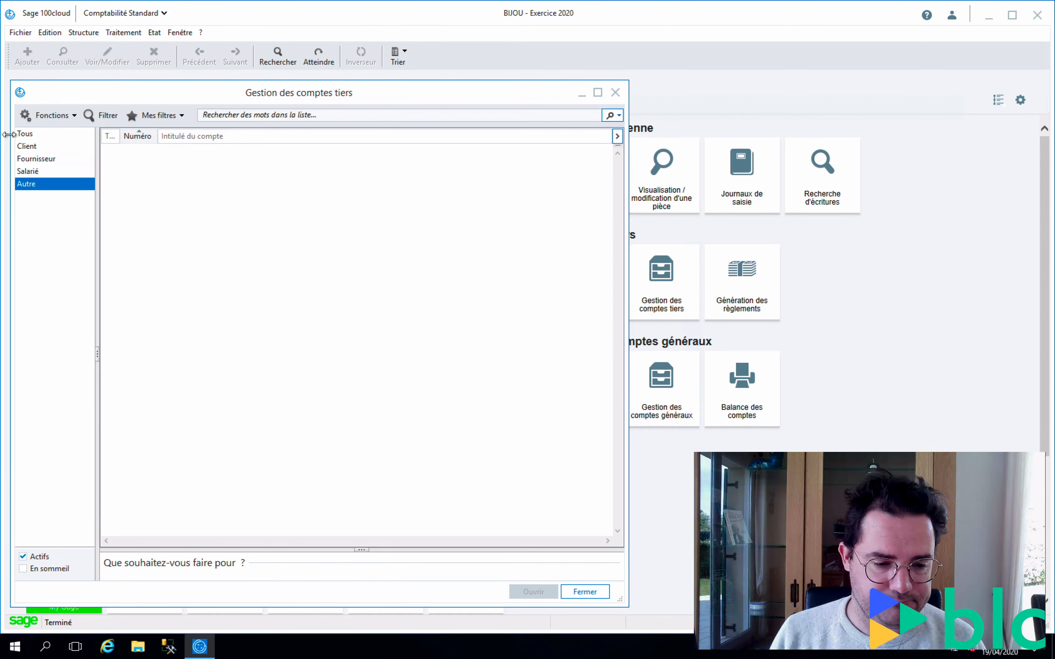
click(26, 135)
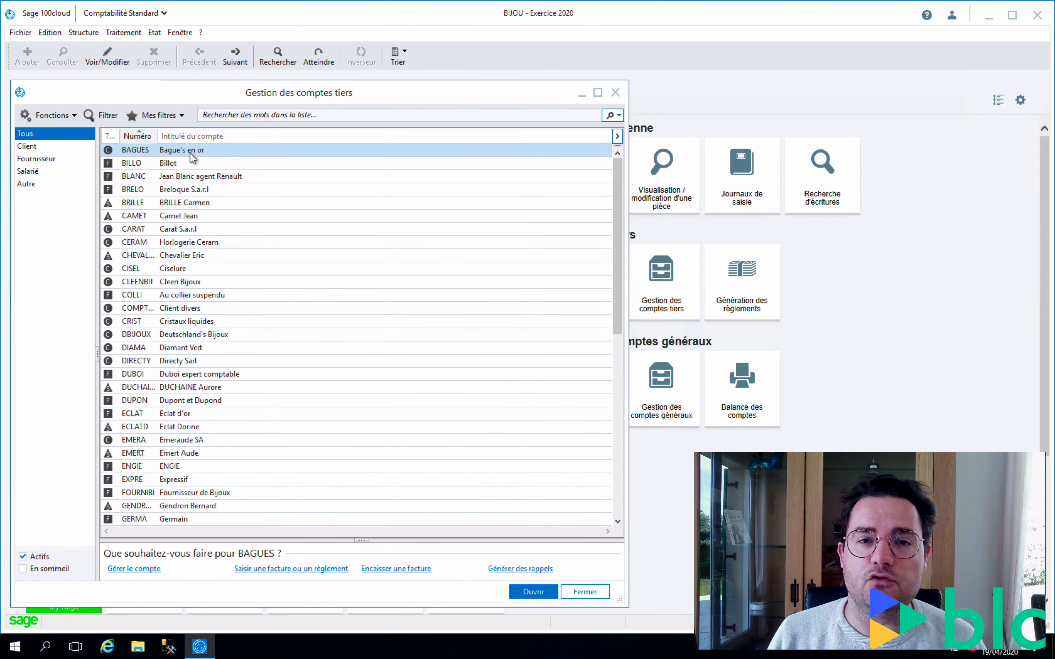
Step: Open the Bague's en or customer account for enquiry and matching, try browsing to the next account and back, and maximize the window
double_click(167, 152)
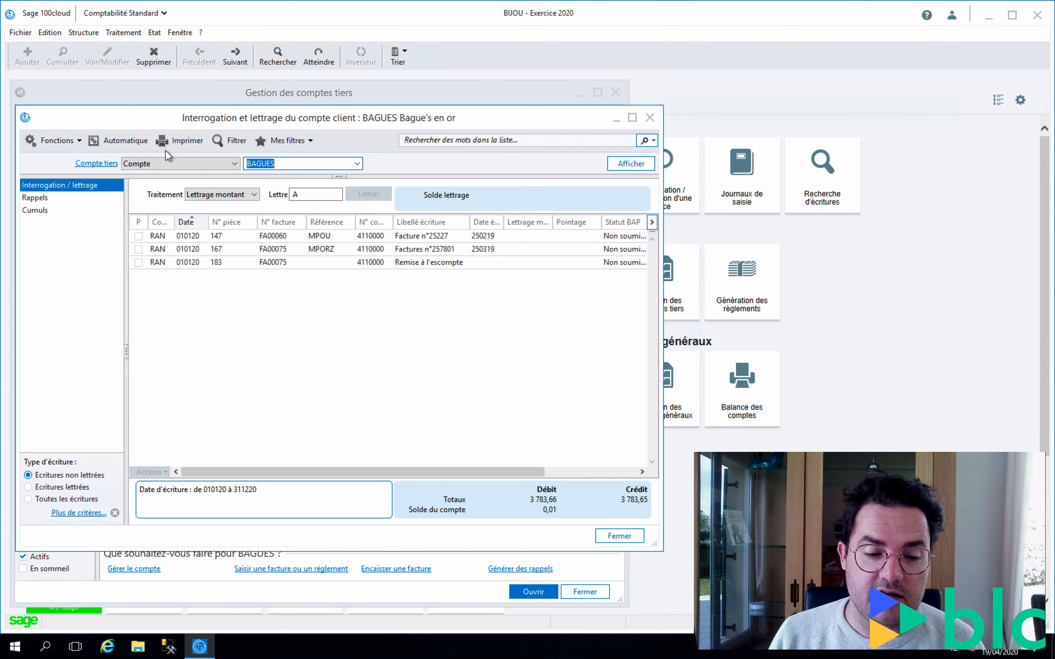
click(238, 59)
click(238, 57)
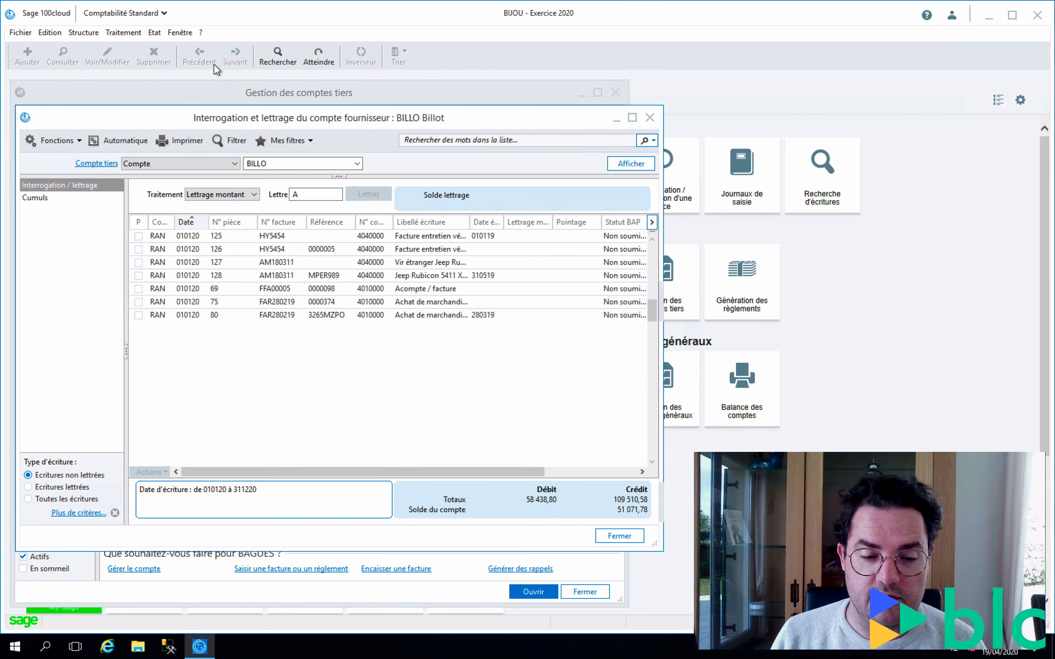
click(203, 57)
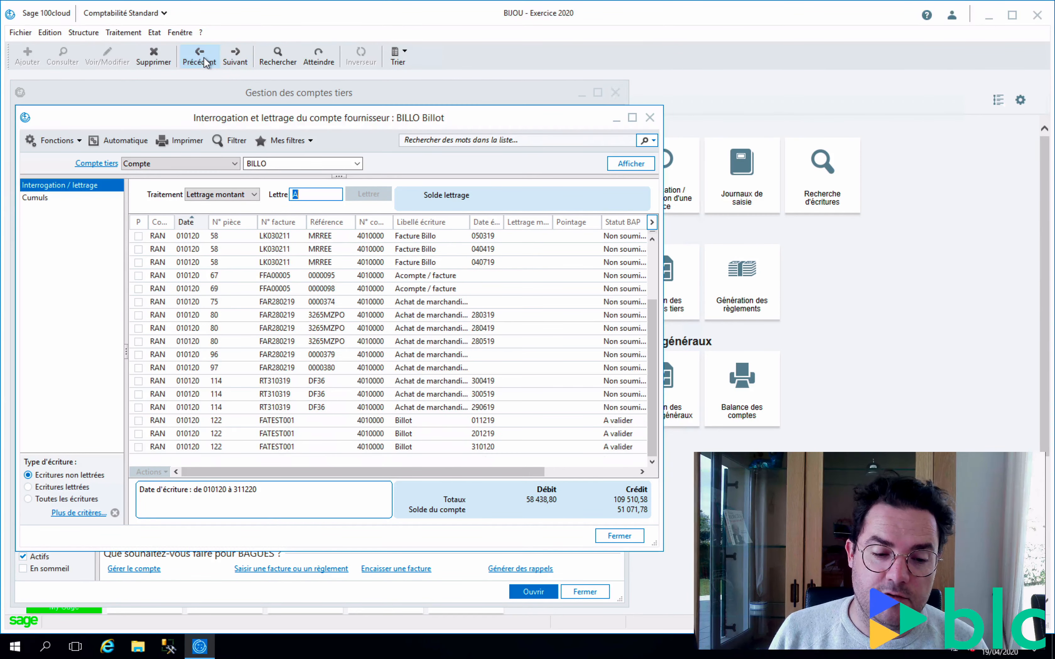
click(204, 57)
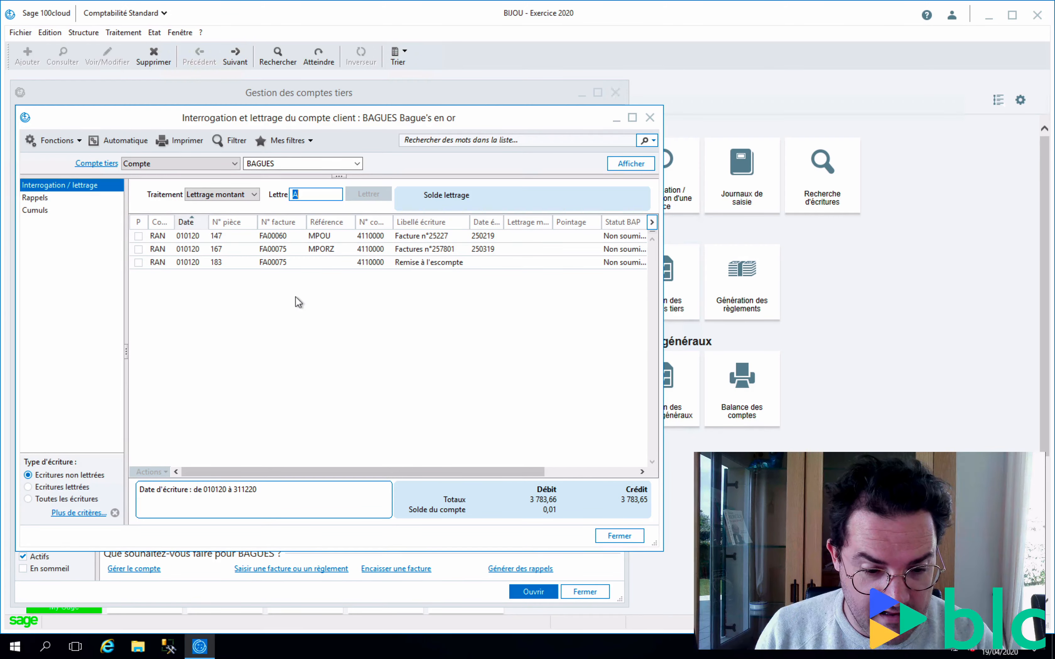
click(632, 119)
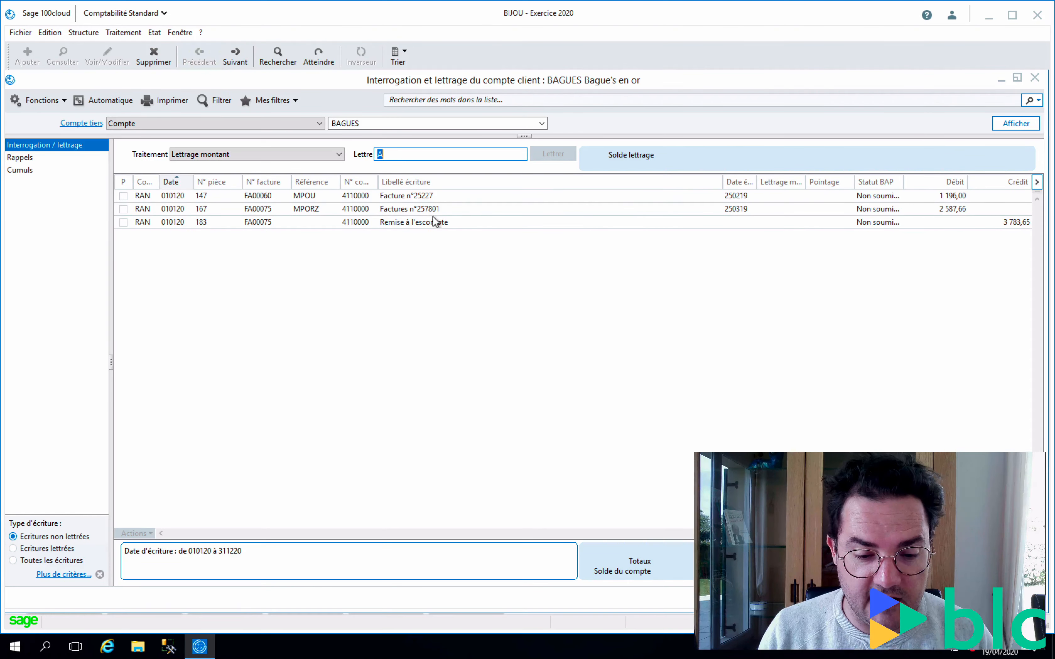
Step: View the journal entry behind the customer's 2 587,66 debit invoice line and close it
click(356, 214)
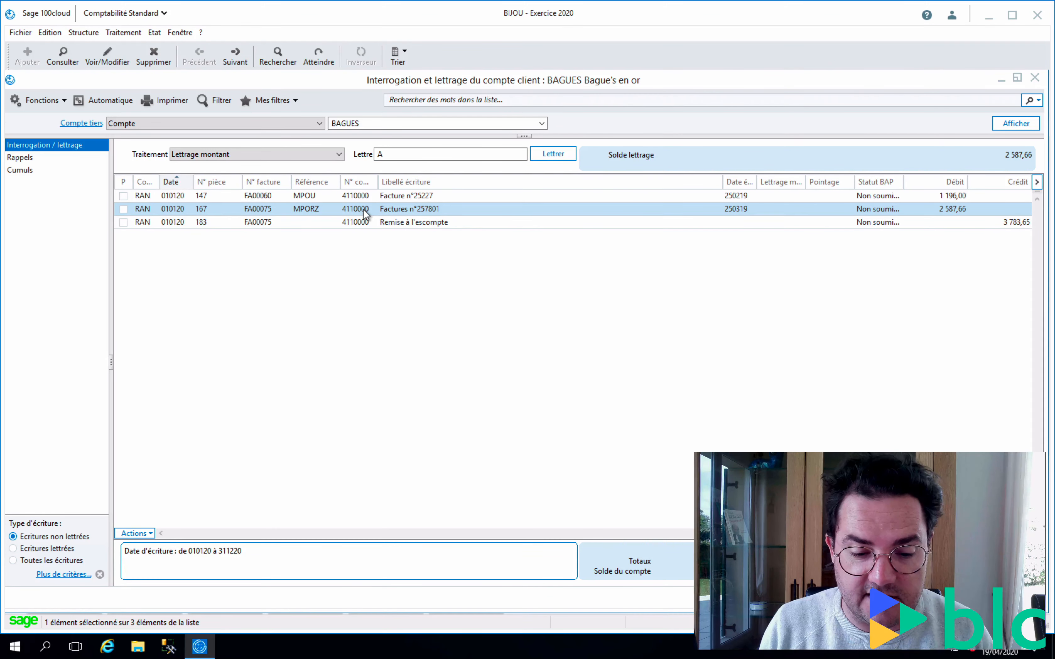
double_click(364, 210)
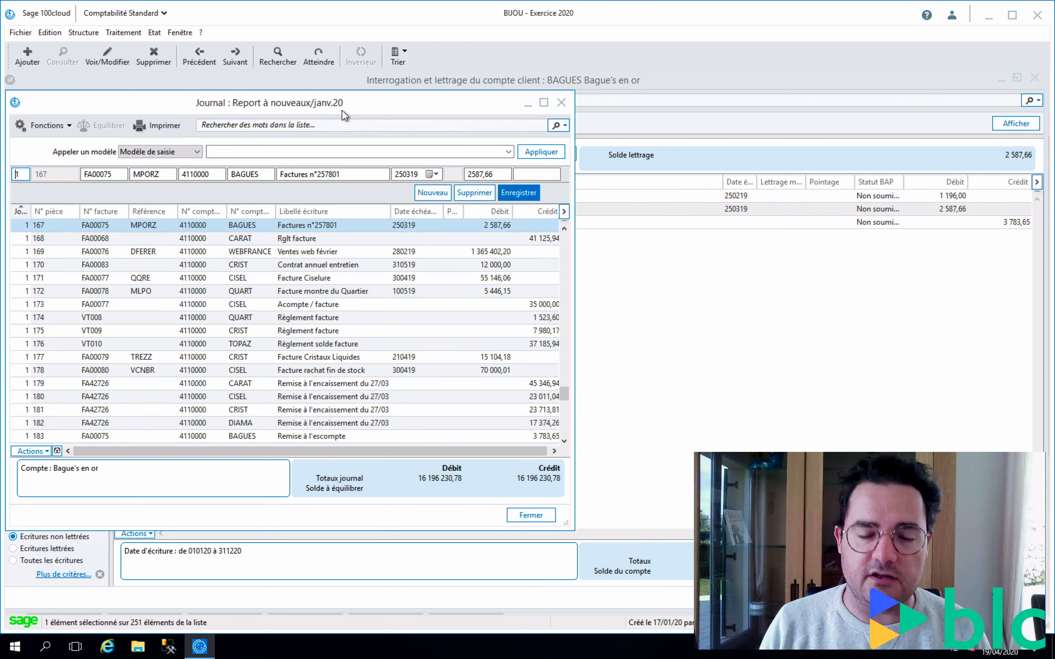
click(566, 104)
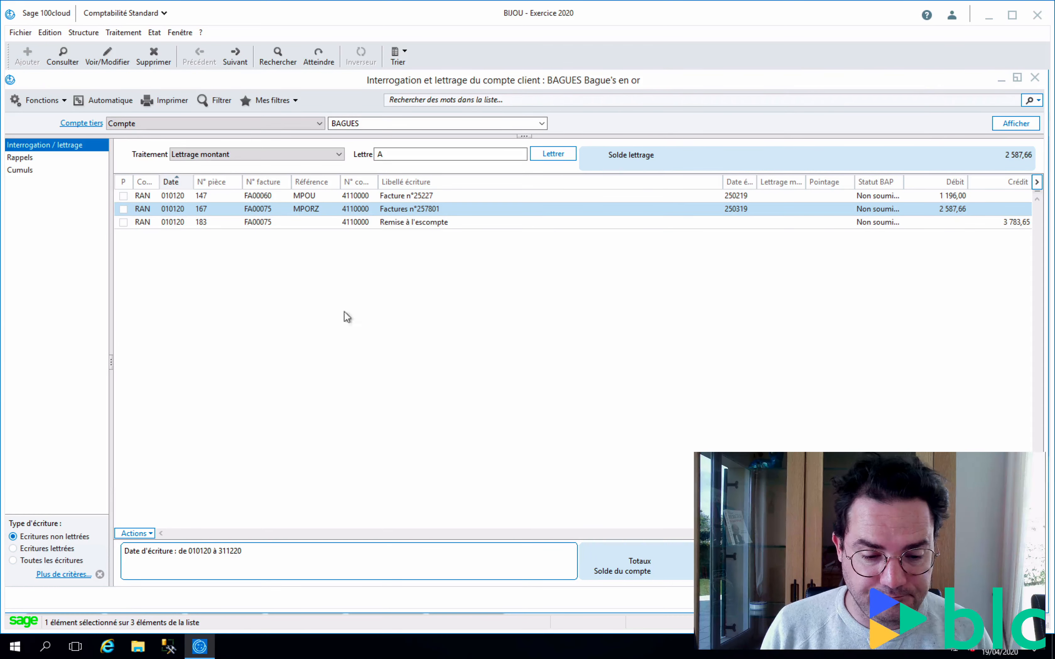
Step: Check the Traitement choices, keep Lettrage montant, and move to the next third-party account with only unmatched entries listed
click(330, 156)
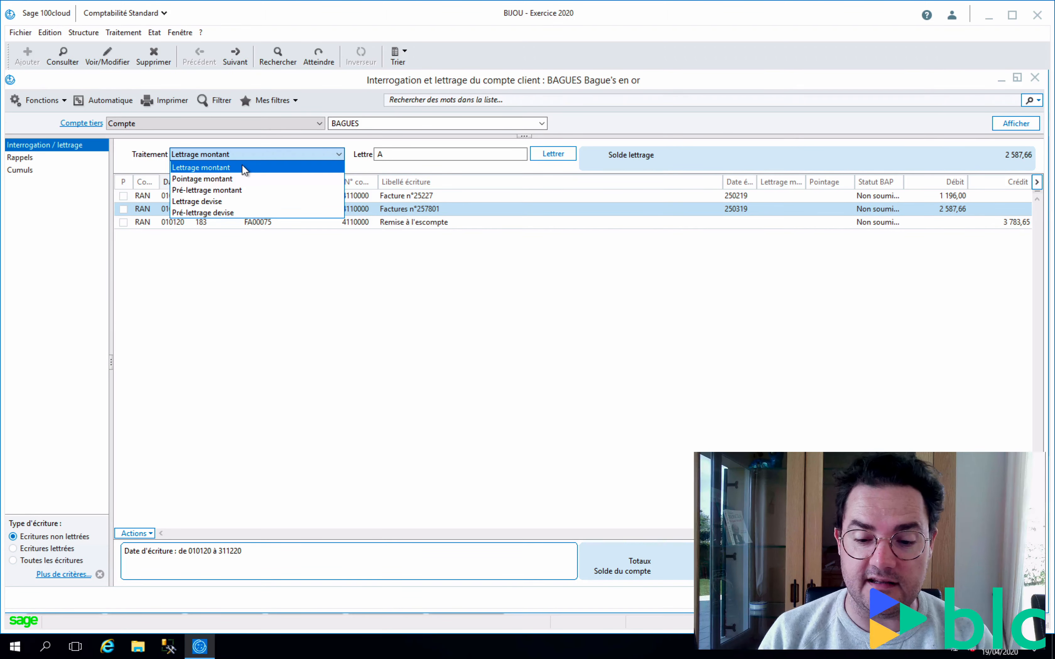
click(16, 556)
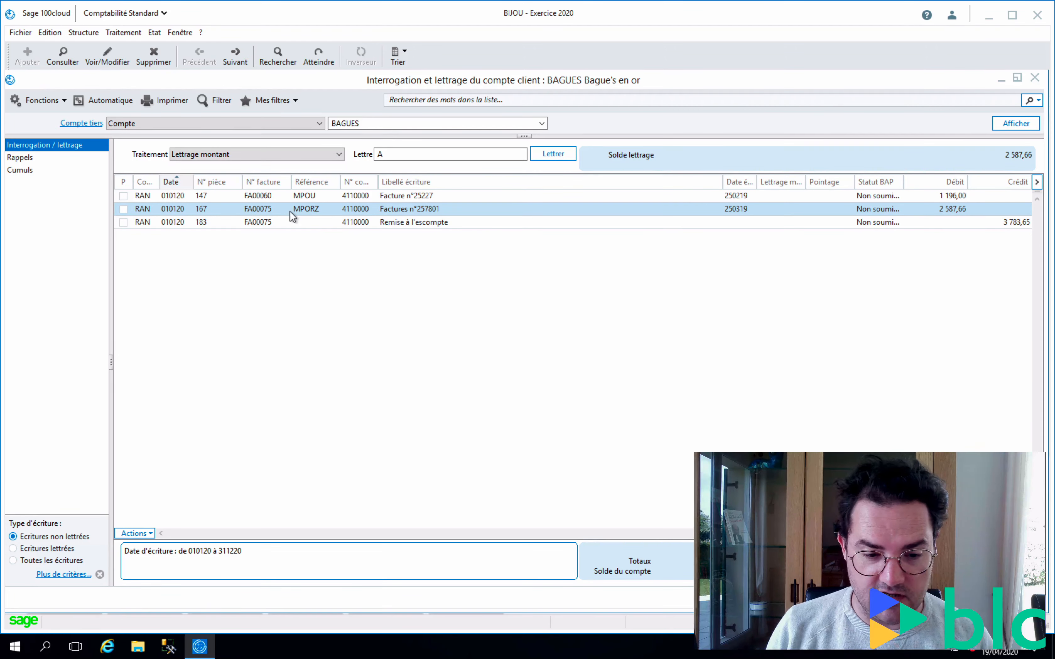
click(234, 61)
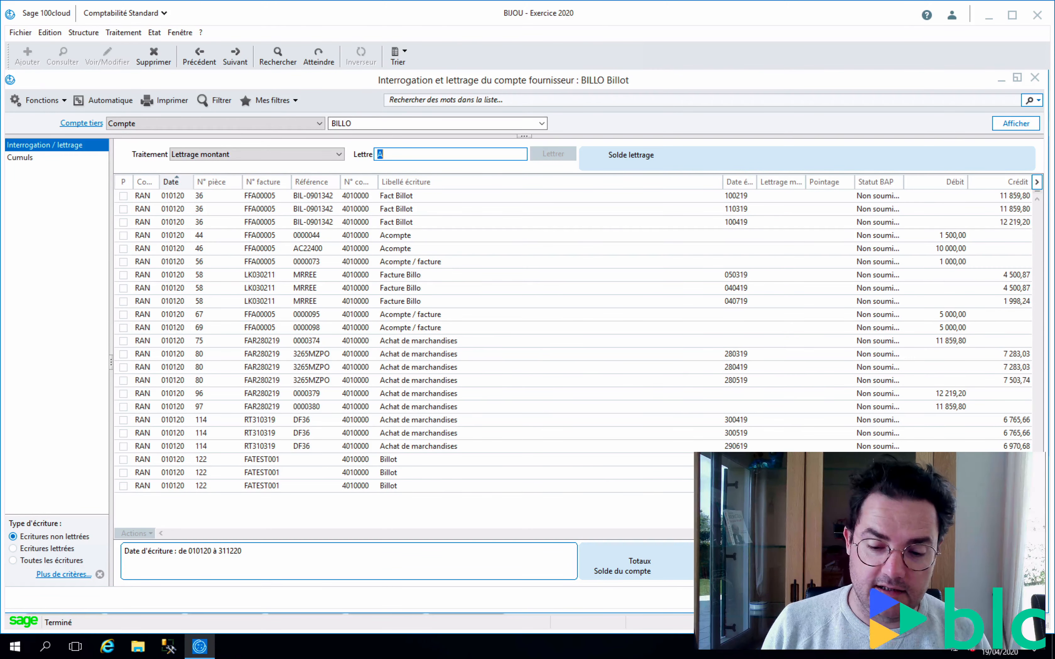
click(26, 540)
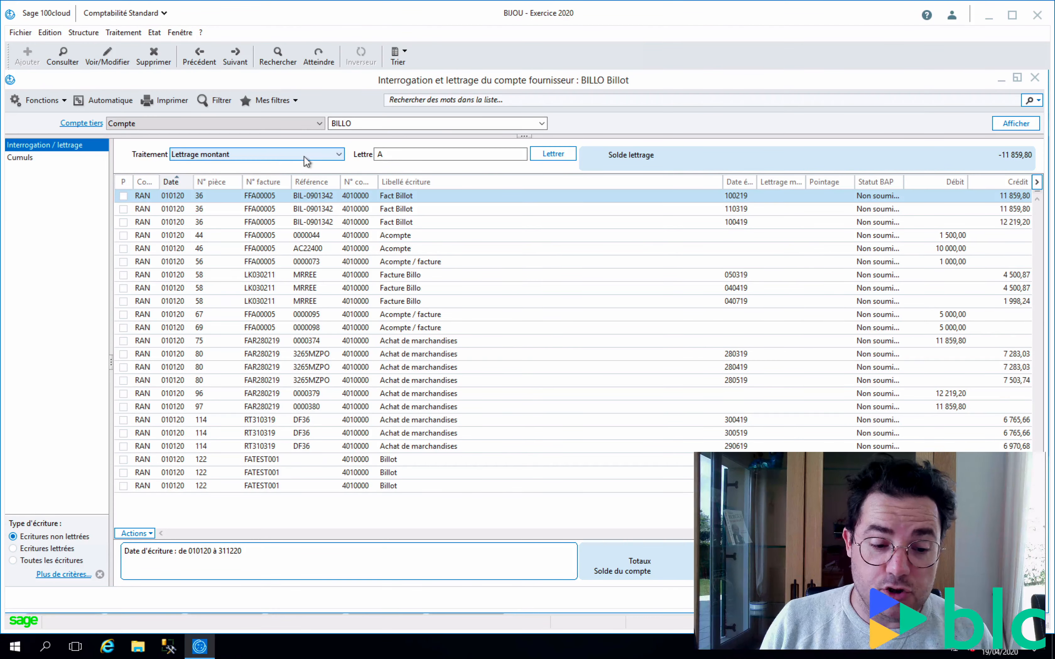
Step: Review the Traitement choices on the supplier account, and view and close the supplier's third-party record
click(321, 158)
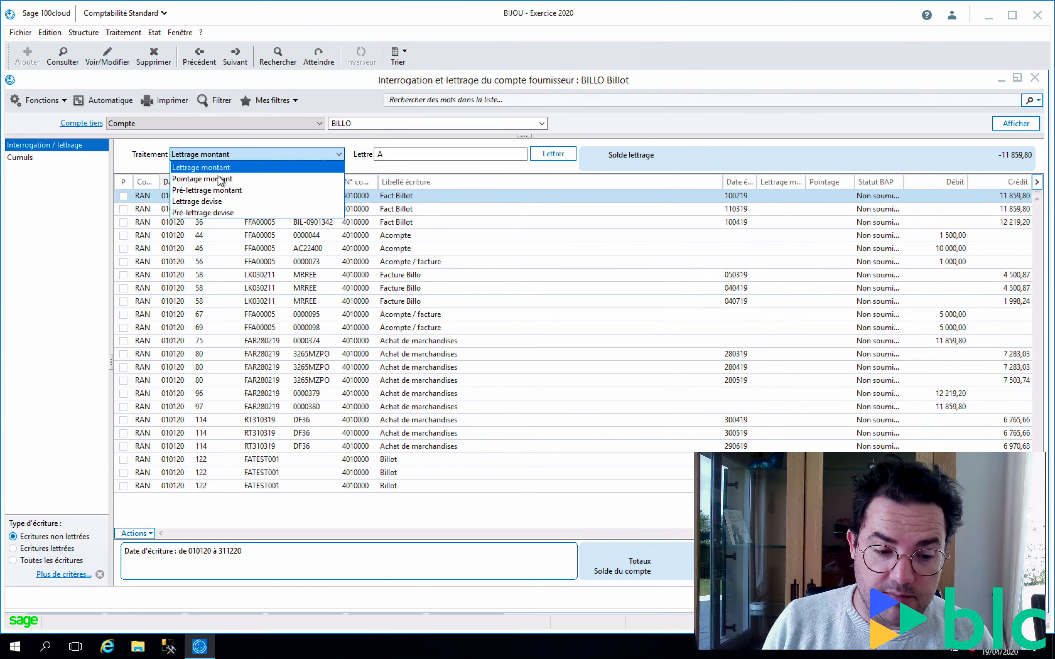
click(137, 151)
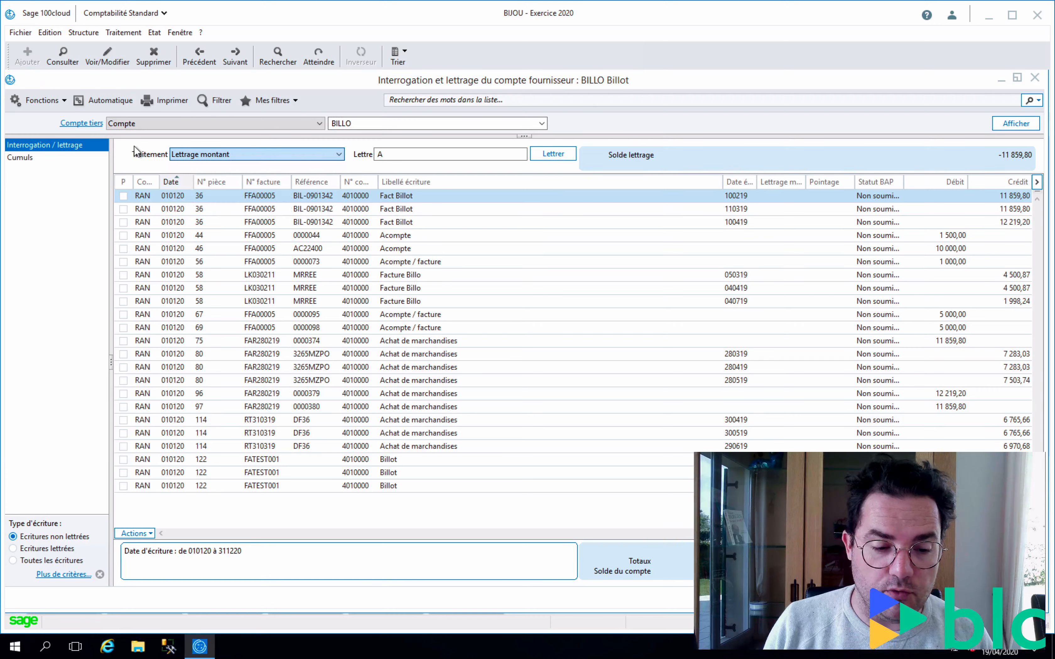
click(84, 123)
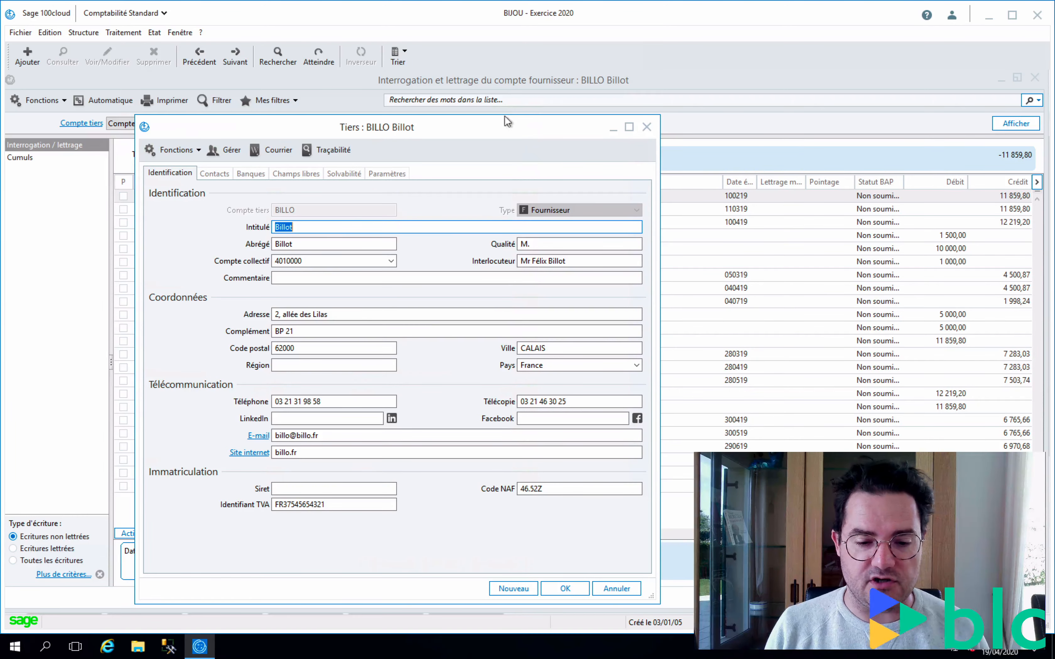
click(646, 127)
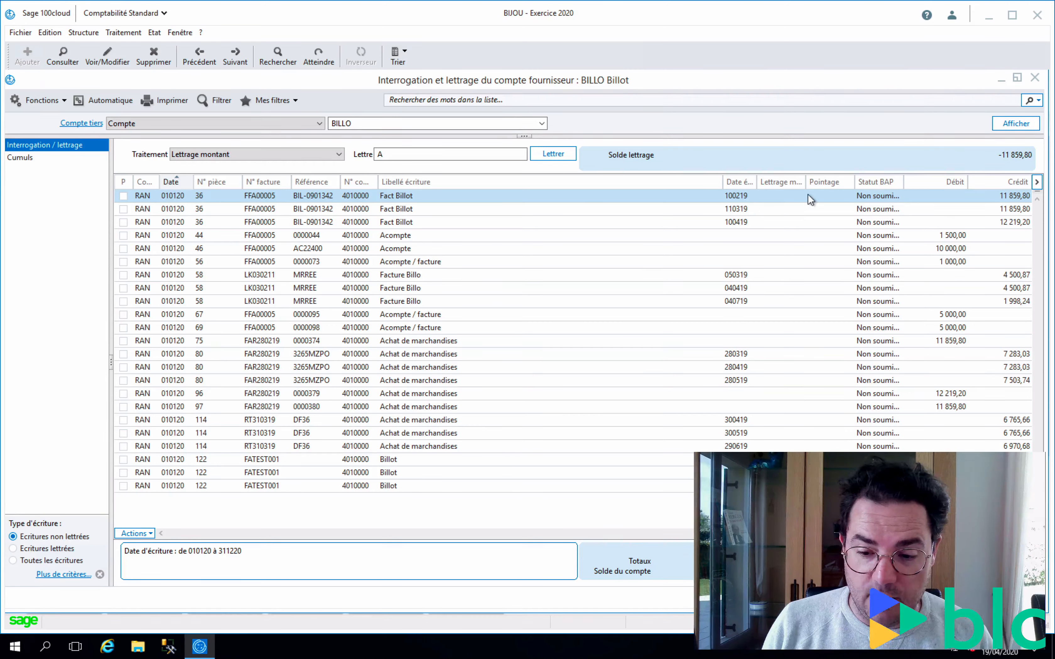
ctrl+click(1013, 209)
ctrl+click(1006, 222)
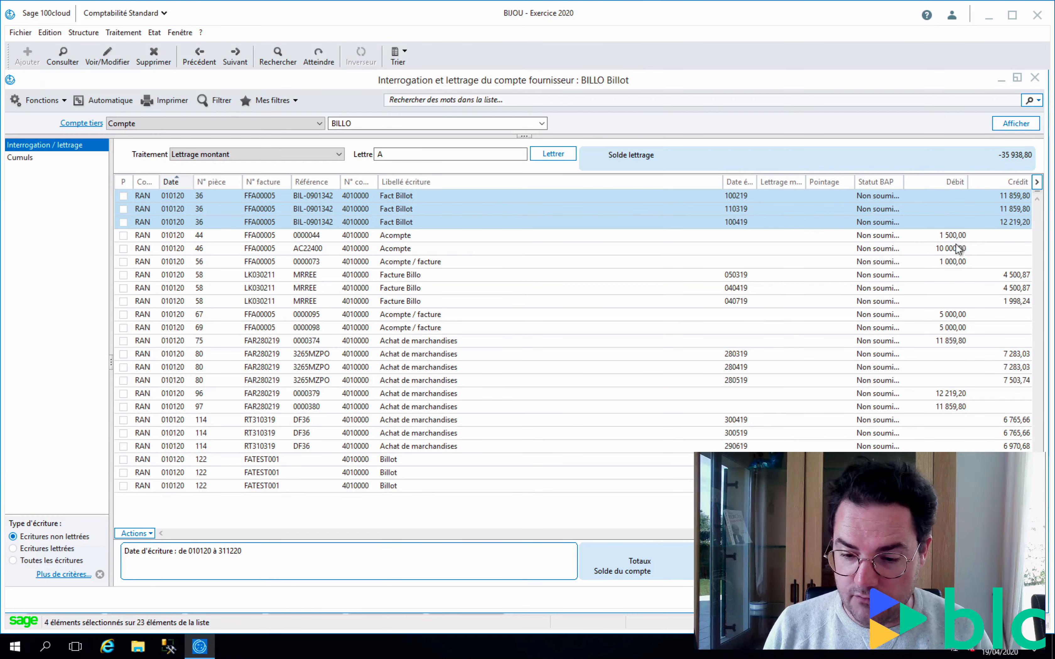
ctrl+click(961, 236)
ctrl+click(955, 248)
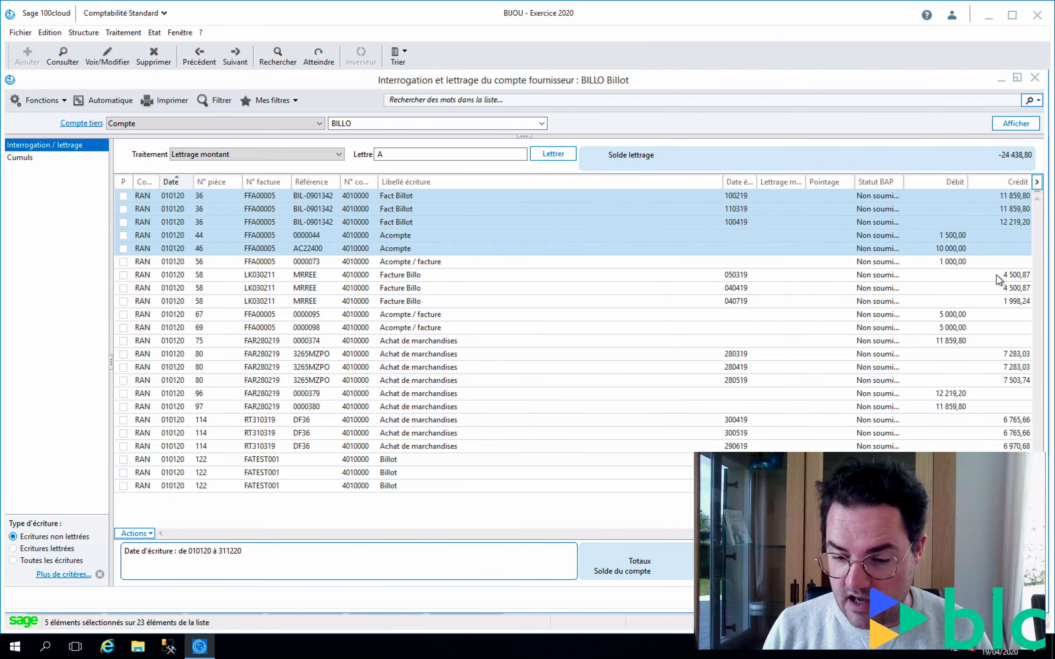
click(960, 341)
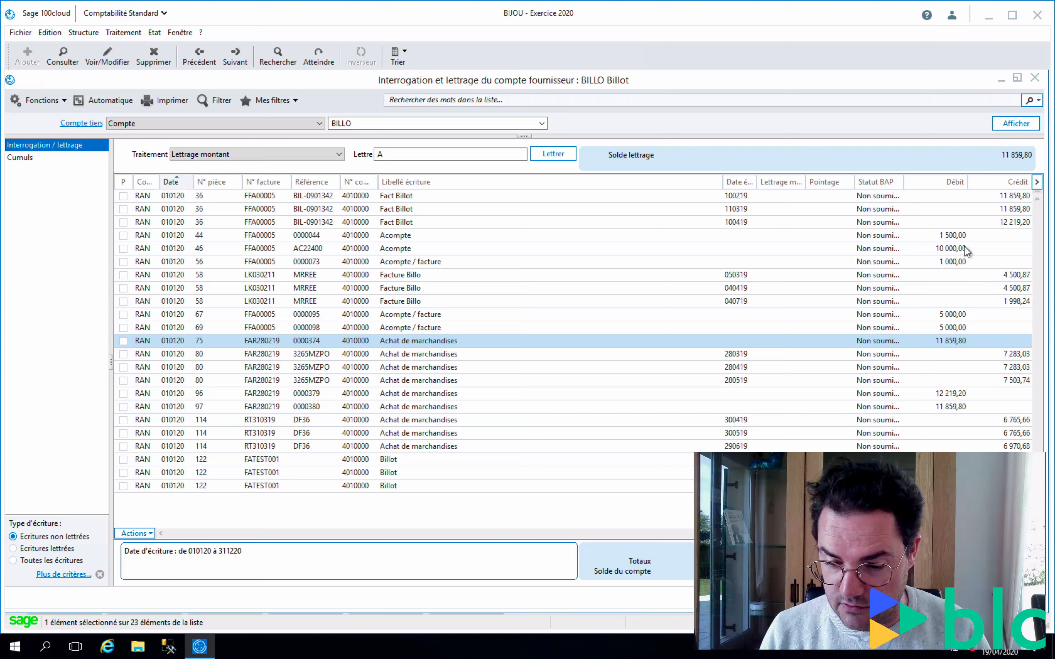
Step: Match the 12 219,20 debit purchase entry with the supplier's 12 219,20 credit invoice line under letter A
click(946, 392)
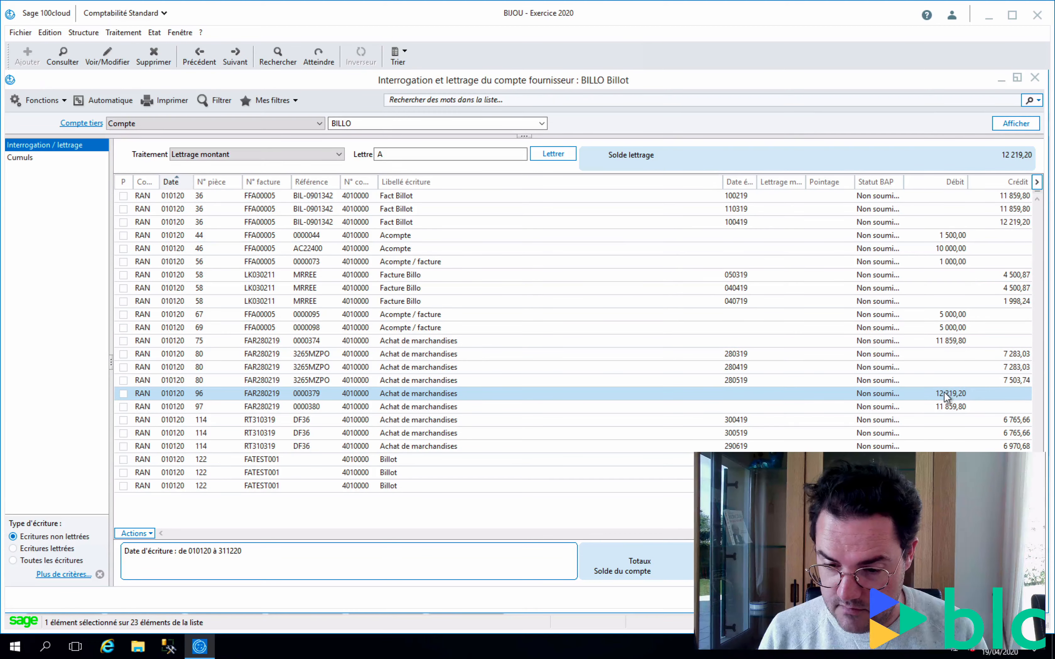
ctrl+click(1006, 223)
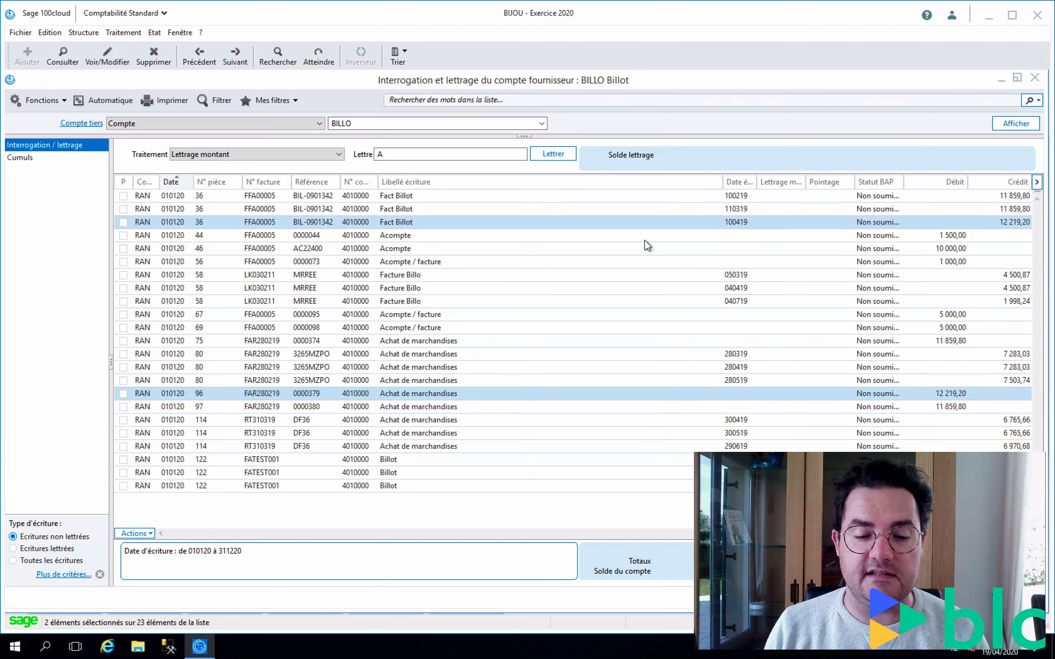
click(559, 155)
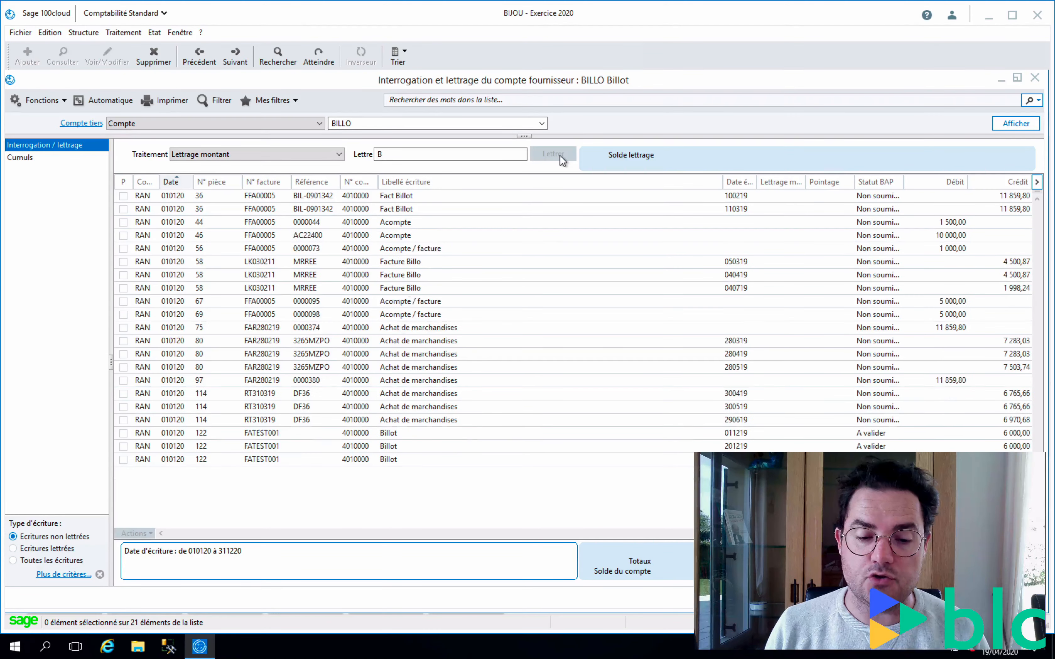
Step: Compare the unmatched and matched entry filters, display all entries, and accept the additional selection criteria unchanged
click(13, 560)
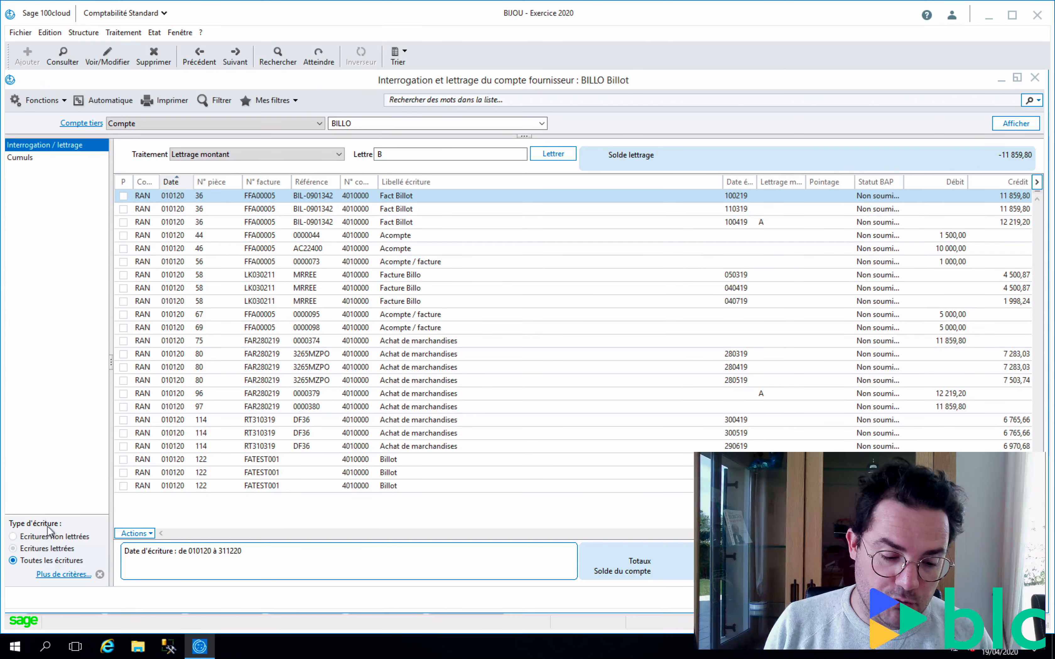
click(25, 539)
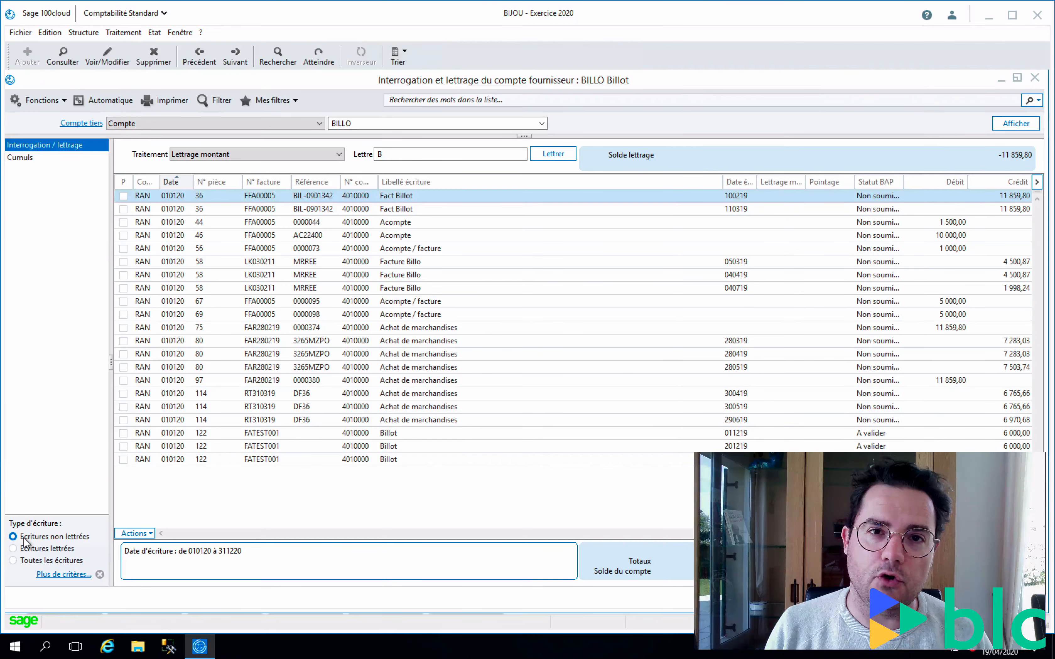
click(24, 548)
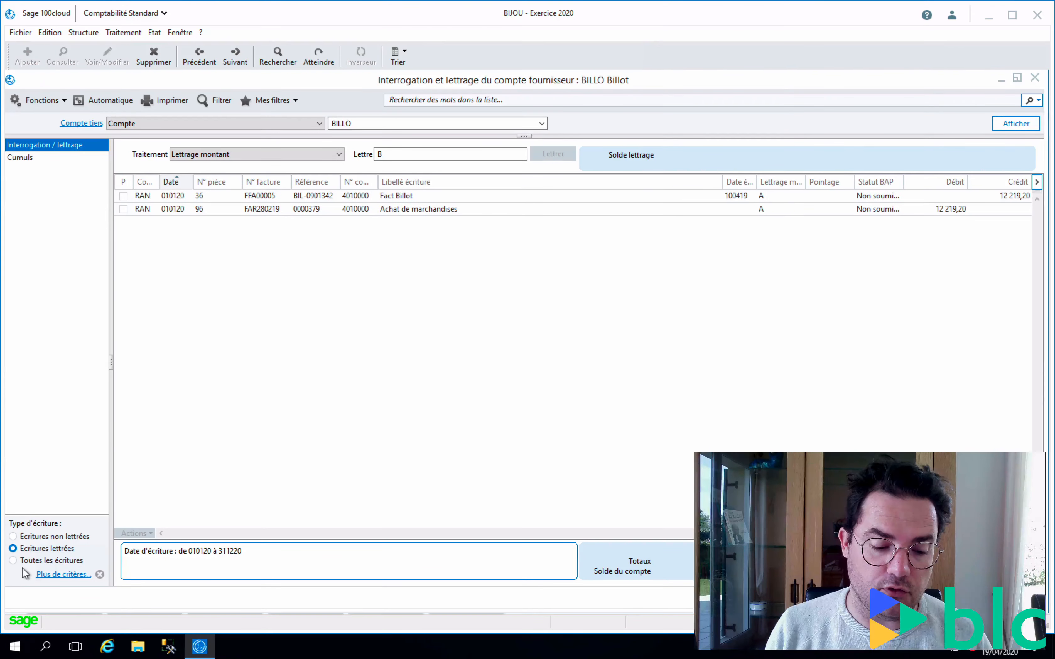
click(18, 561)
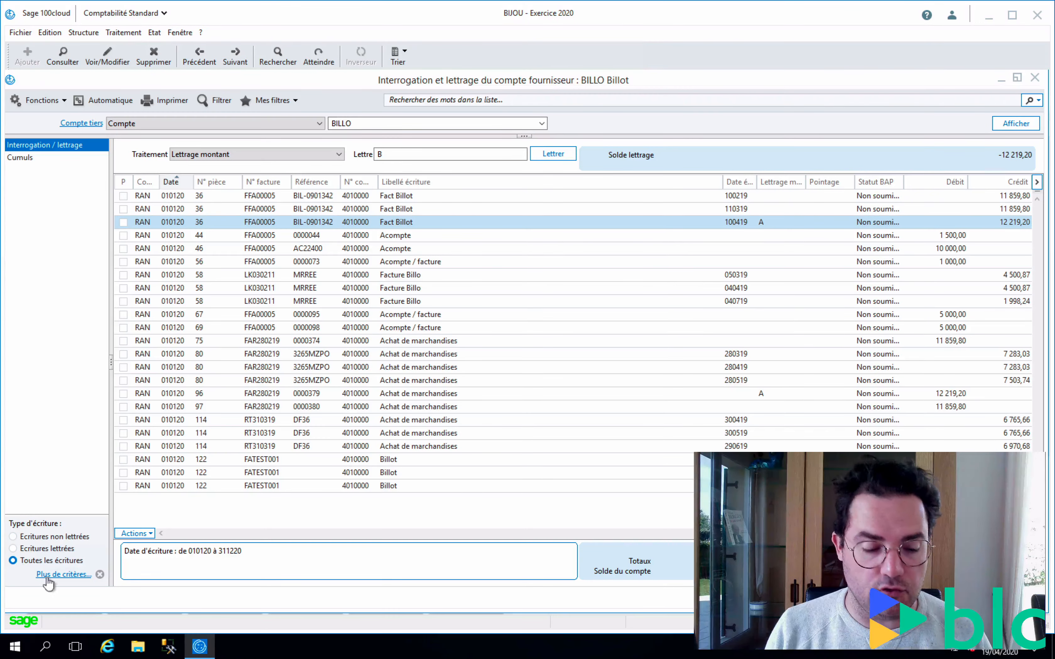
click(68, 575)
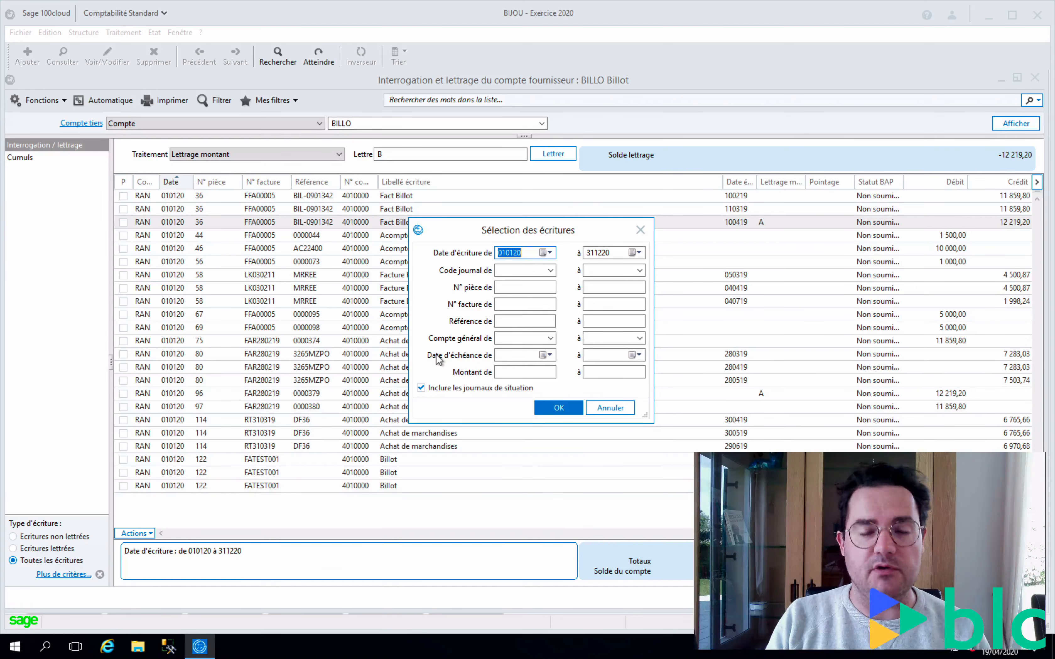
click(567, 409)
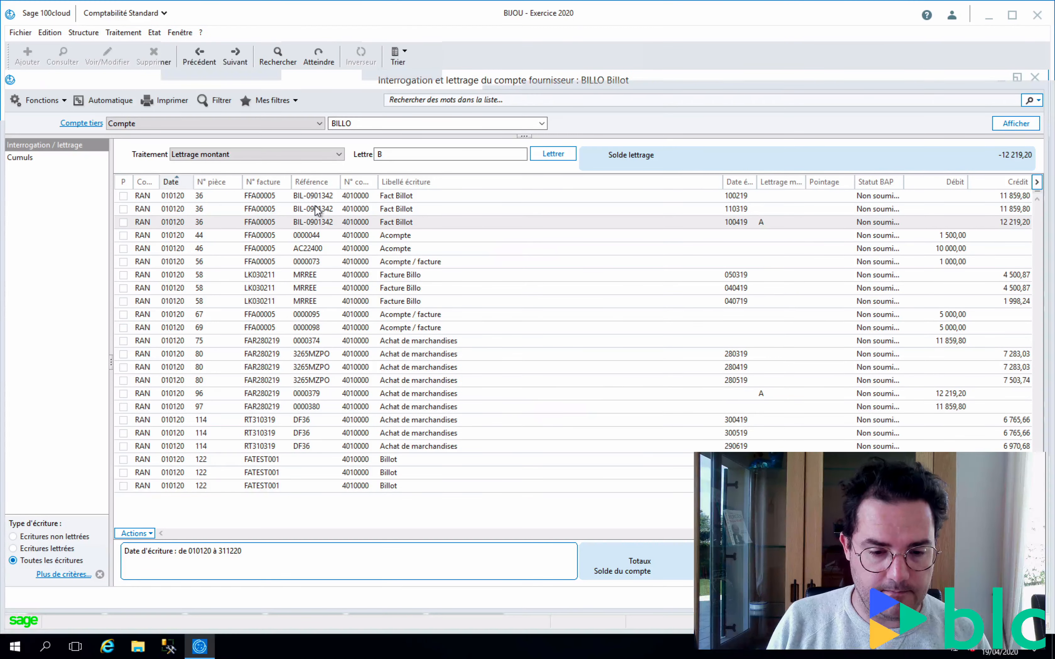
Step: Open the journal entry behind the supplier's matched 12 219,20 credit invoice line
click(285, 355)
click(324, 249)
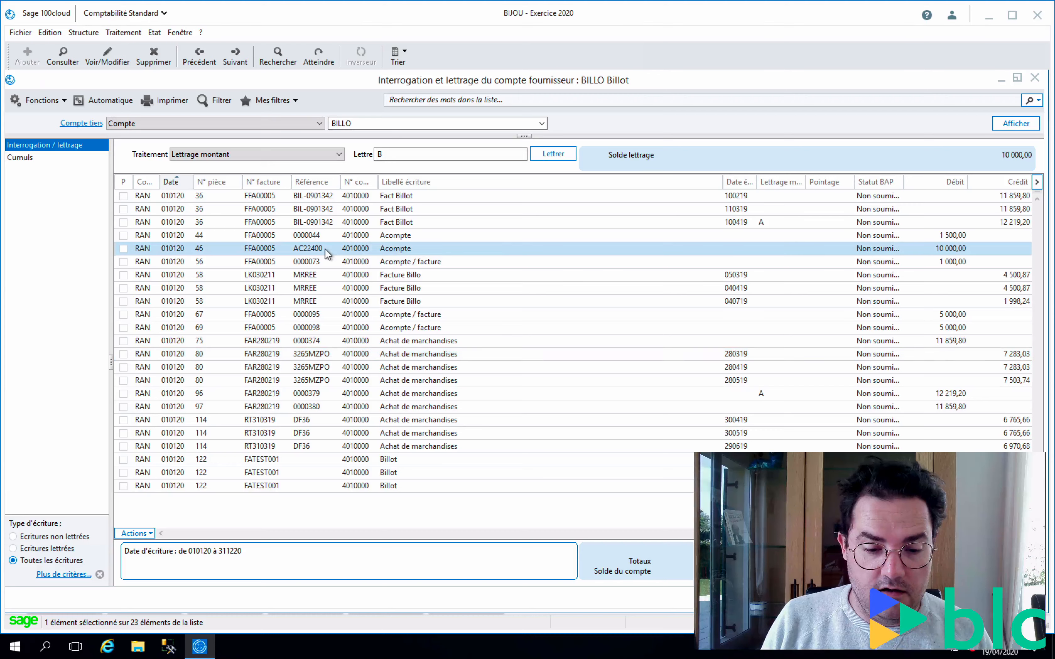
click(332, 232)
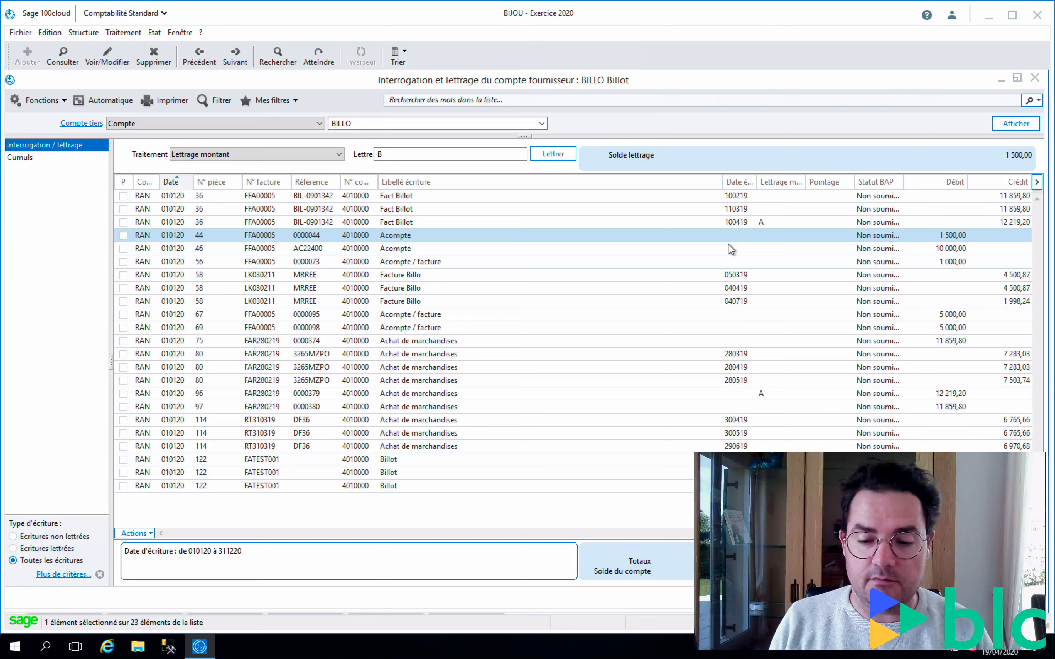
double_click(713, 222)
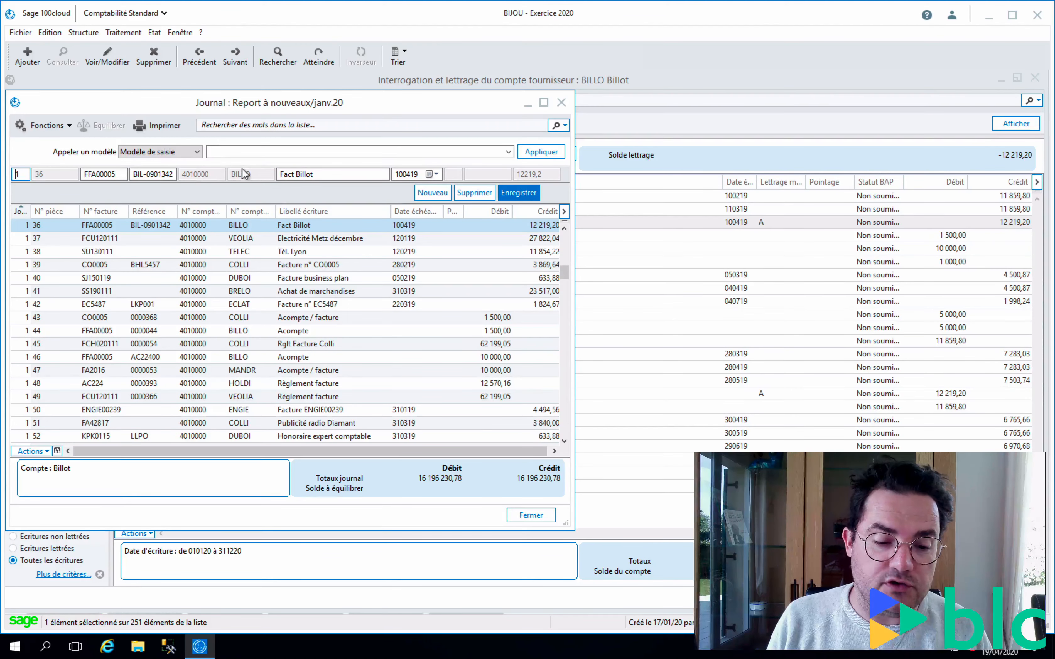
Step: Close the journal entry and delete the amount matching under letter A on the supplier's account
click(567, 104)
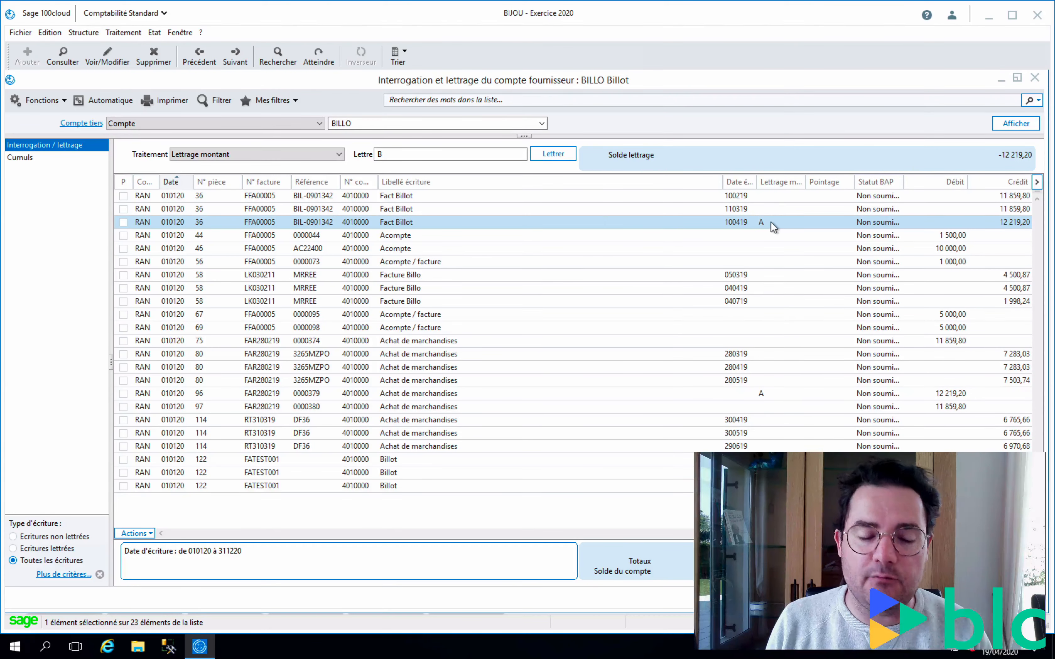
click(379, 155)
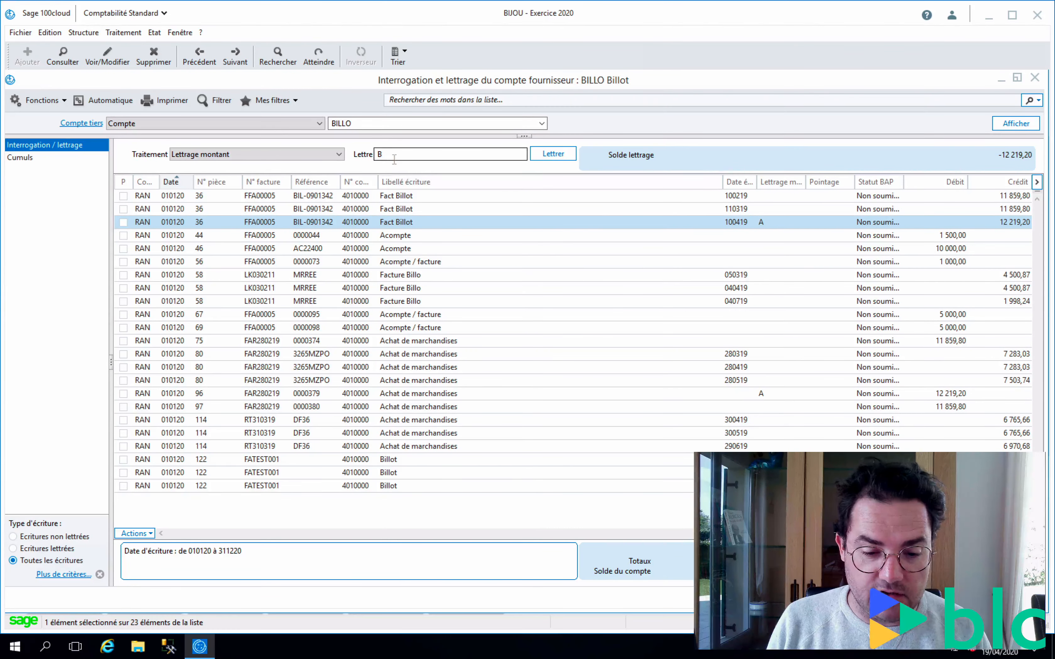
text(A)
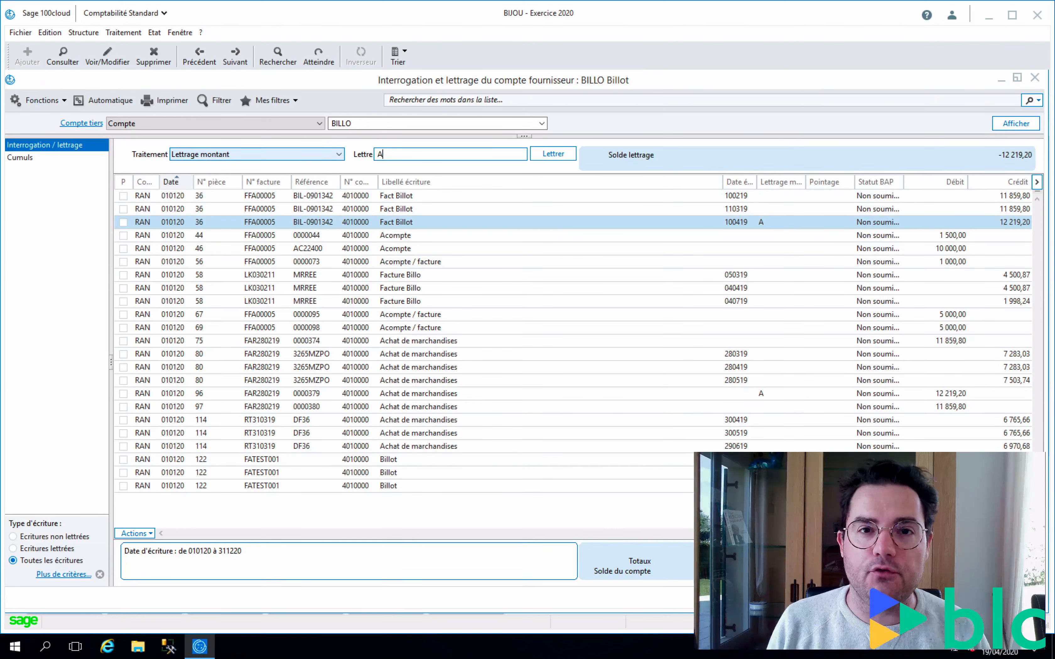
click(152, 54)
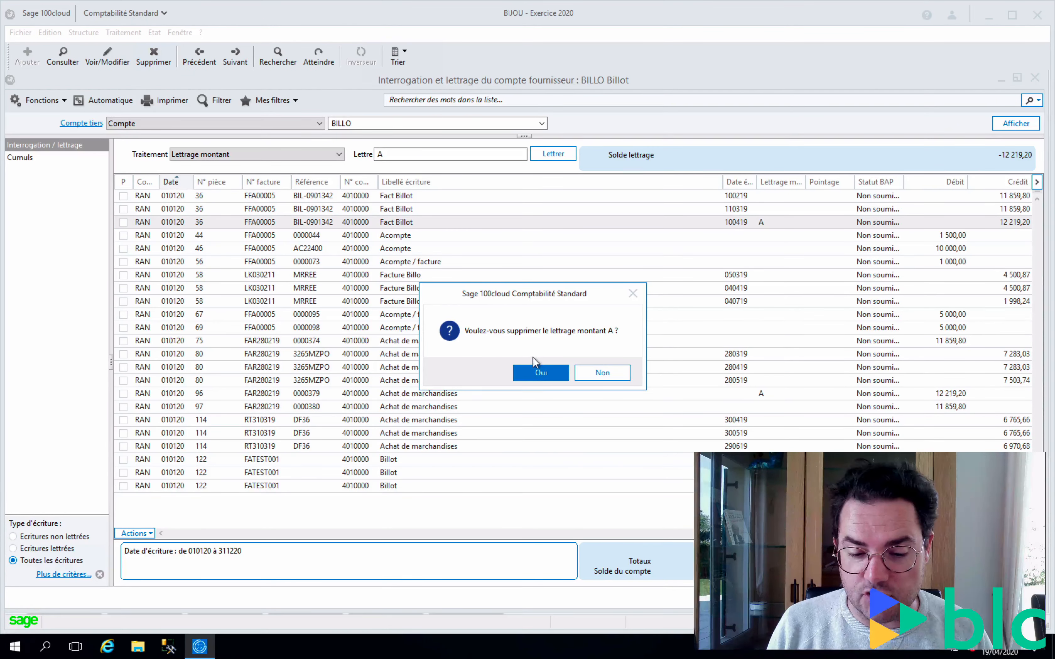
click(539, 372)
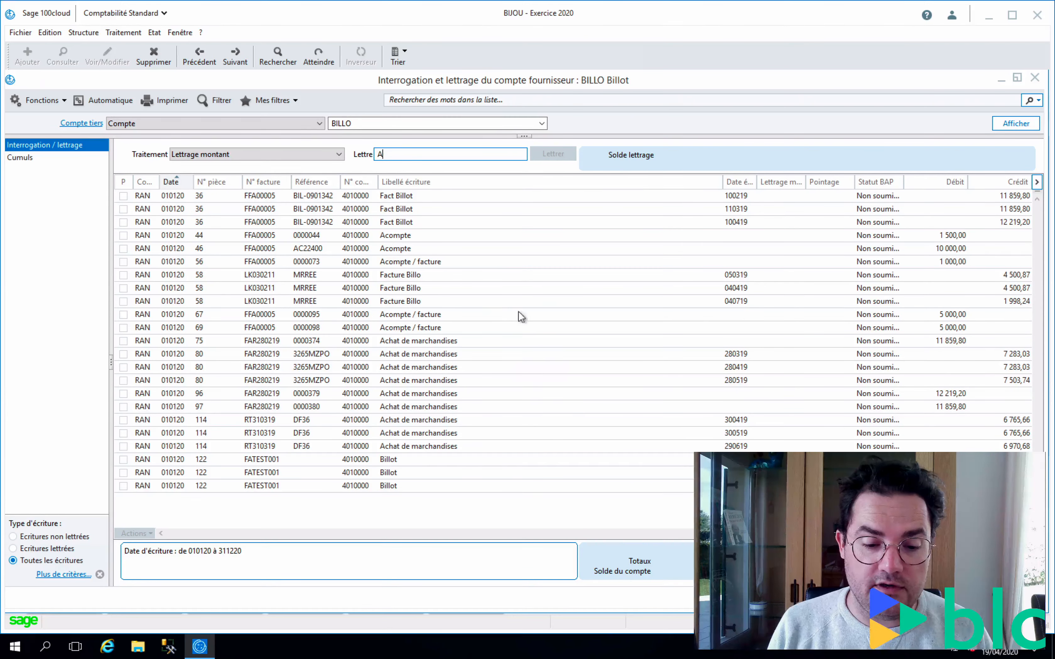
Step: View the journal entry behind the 12 219,20 credit invoice line, and close the supplier's account and the third-party list
double_click(391, 221)
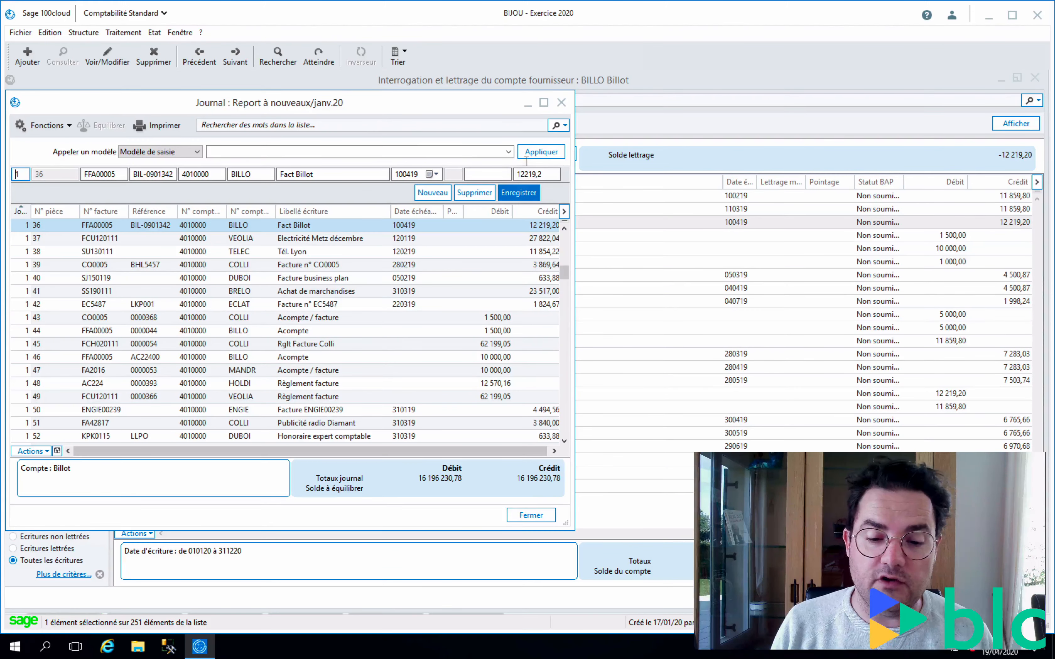
click(561, 102)
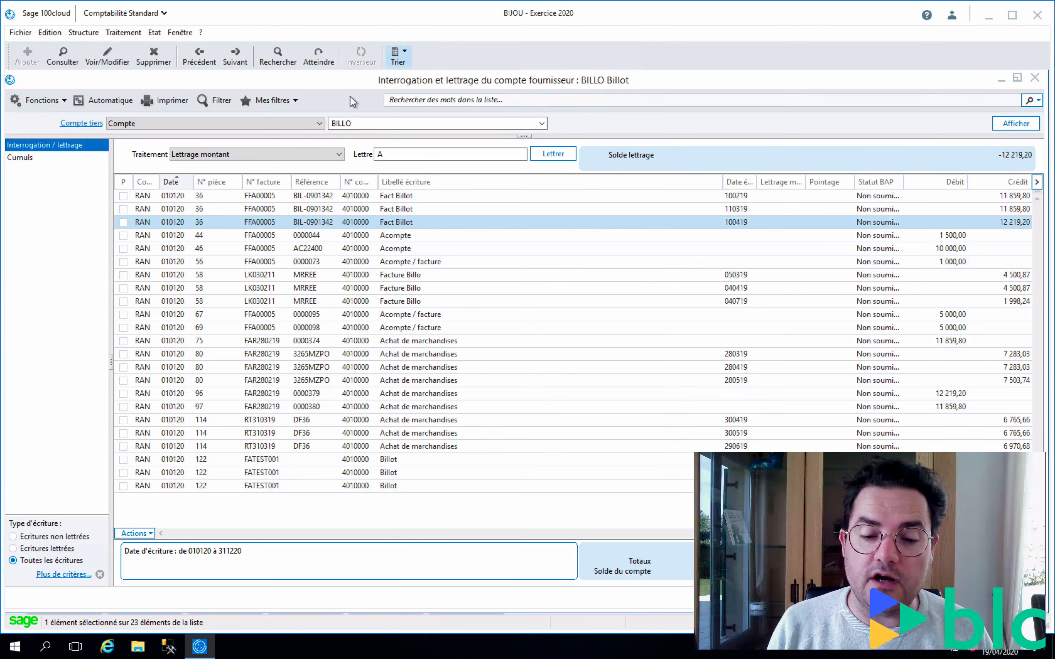
click(1037, 79)
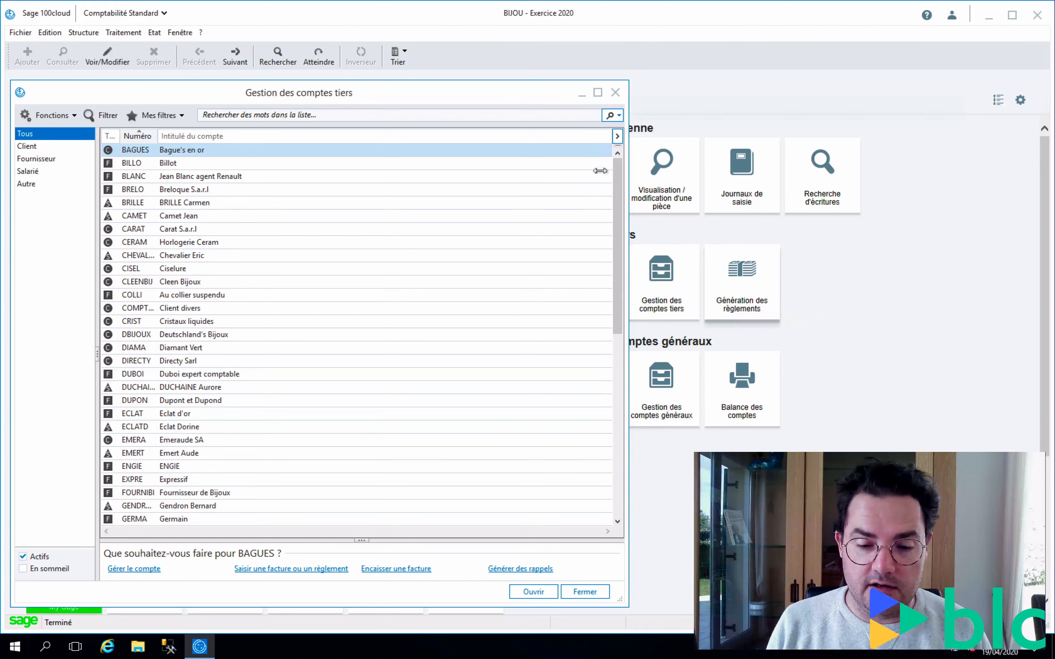
click(615, 92)
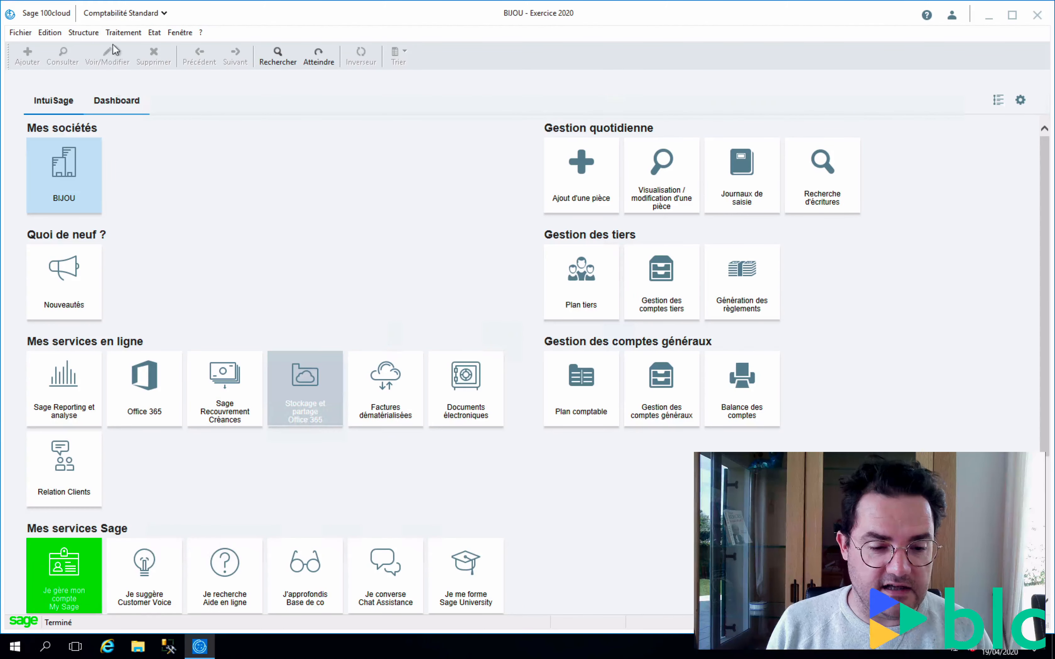
Step: Open the April 2020 Achats journal and query the supplier account from the ORANGE invoice line
click(123, 33)
click(151, 103)
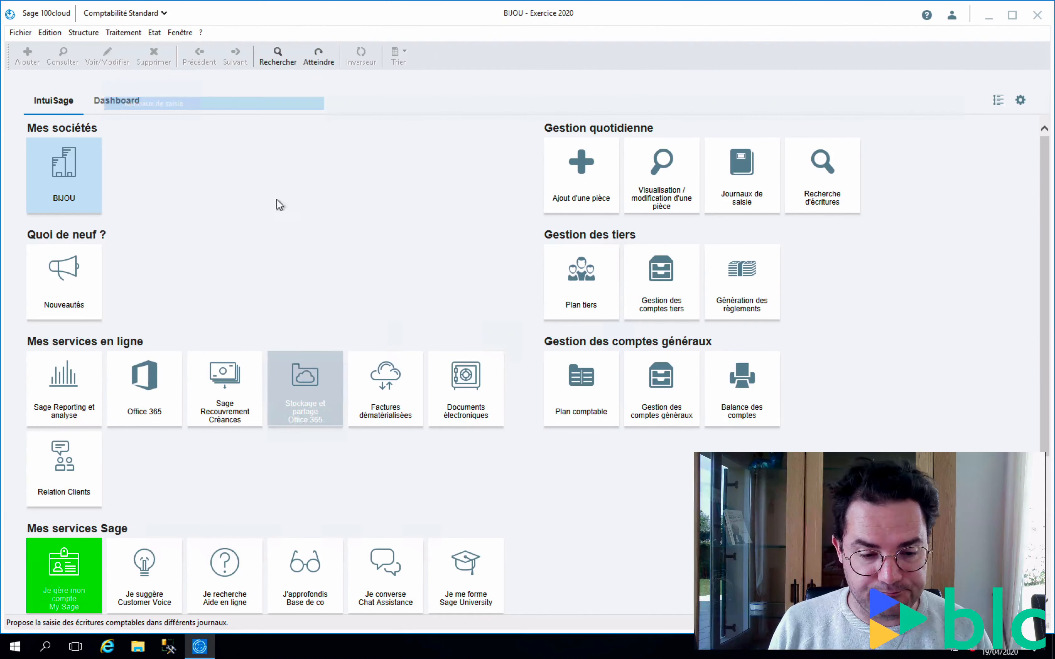
double_click(289, 150)
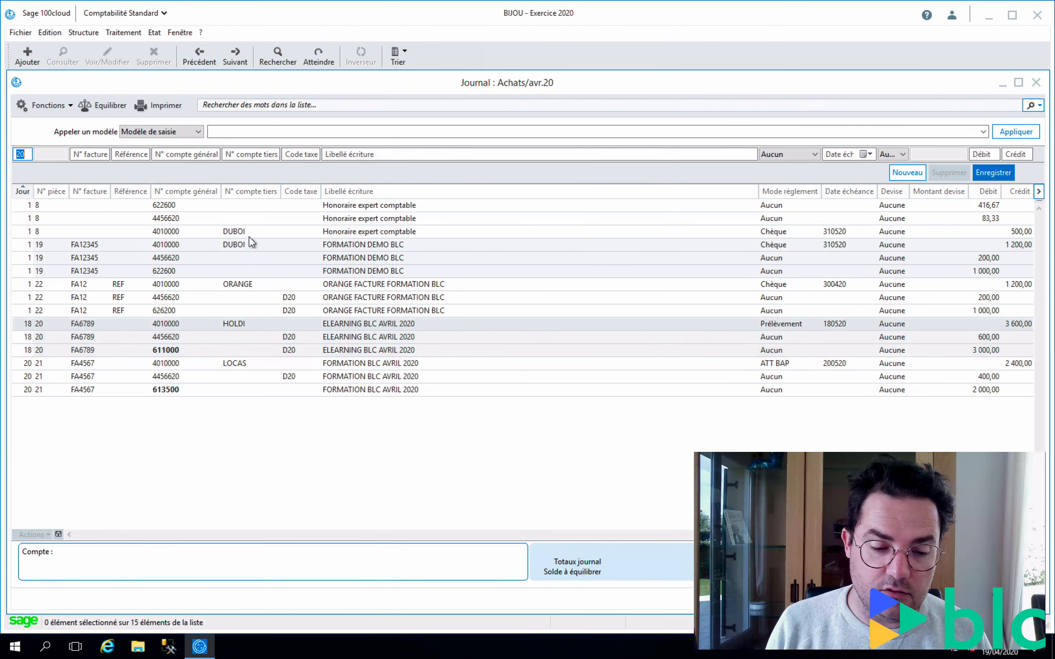
double_click(243, 285)
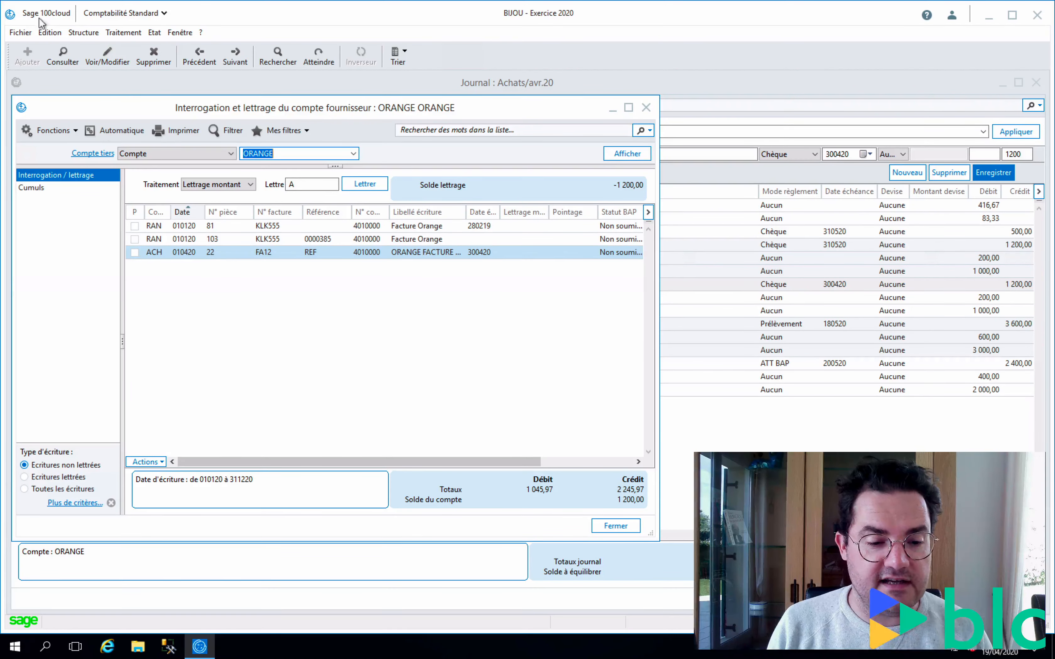
Step: Review the available processing commands and the saved list filters from the ORANGE account query
click(122, 34)
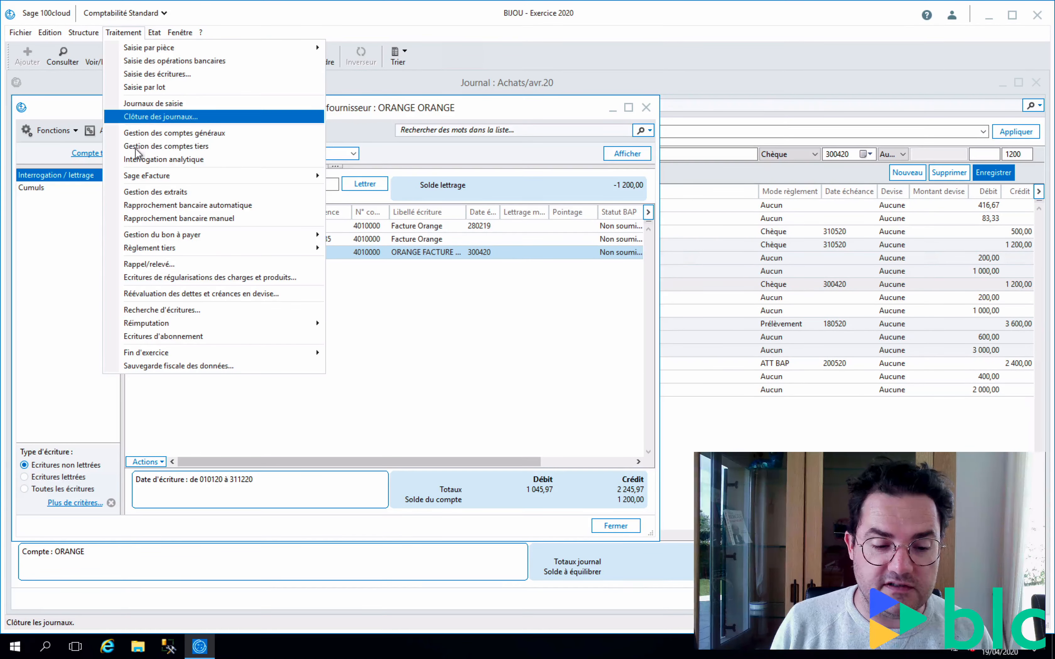
click(523, 116)
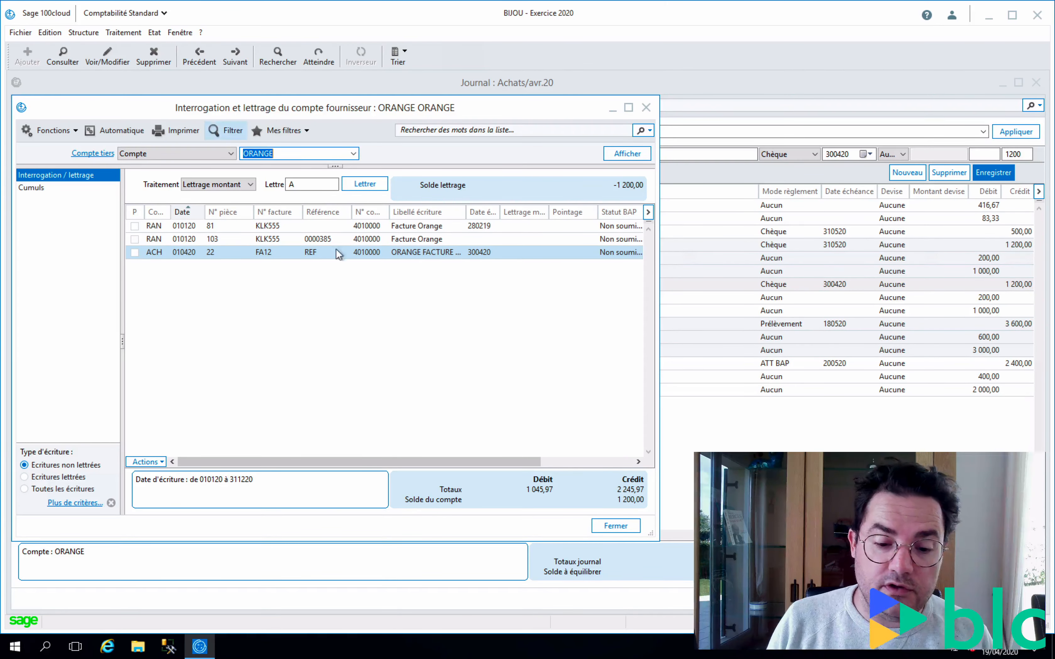
drag(566, 103, 703, 101)
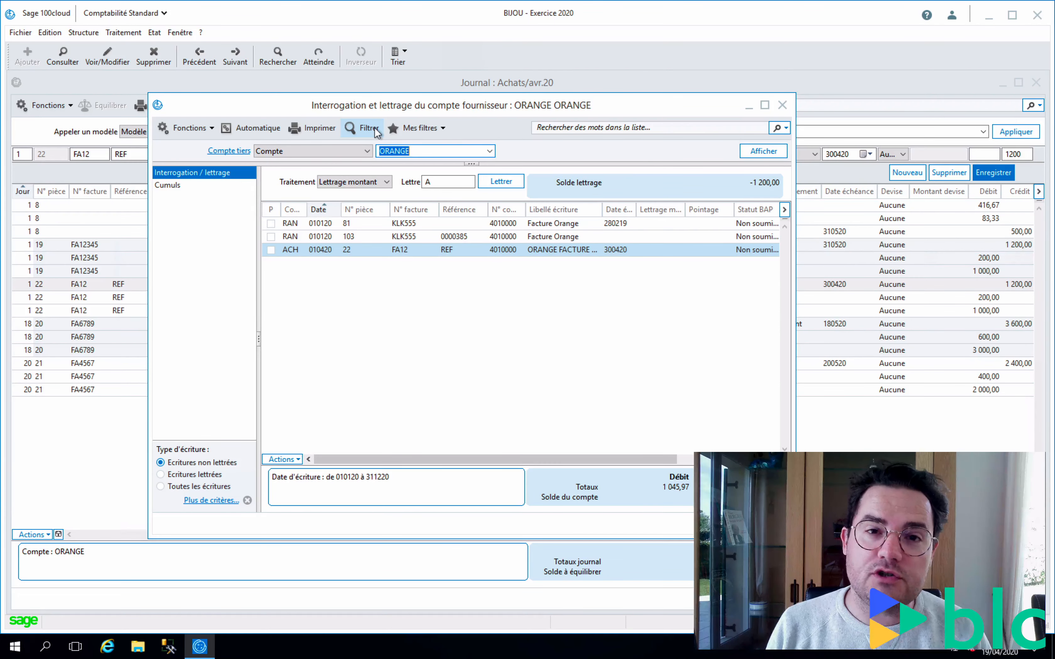
click(440, 127)
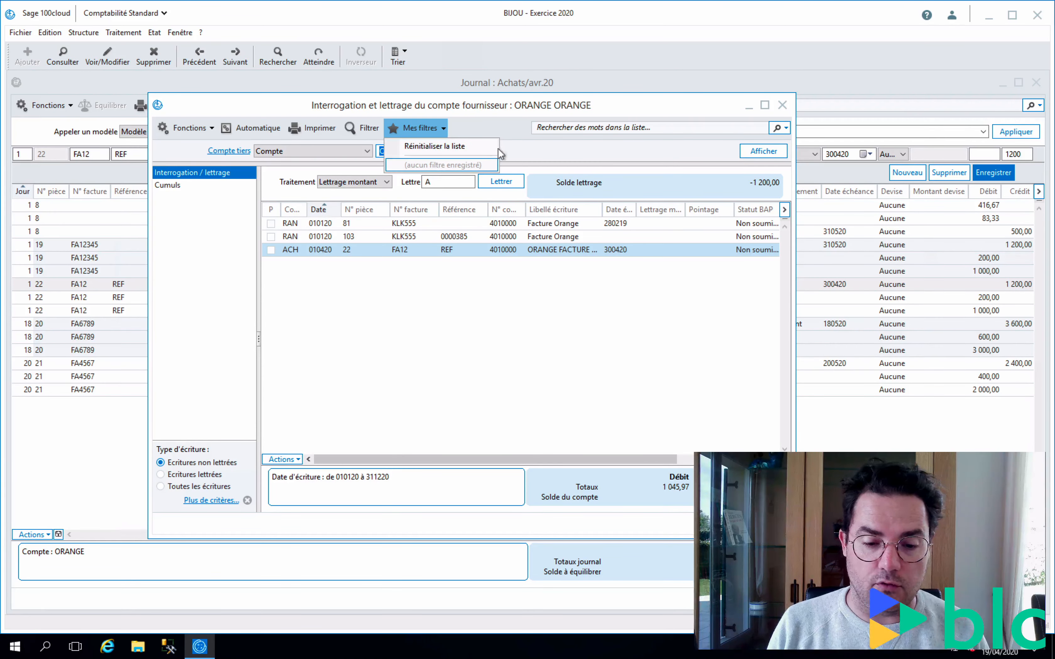
click(474, 125)
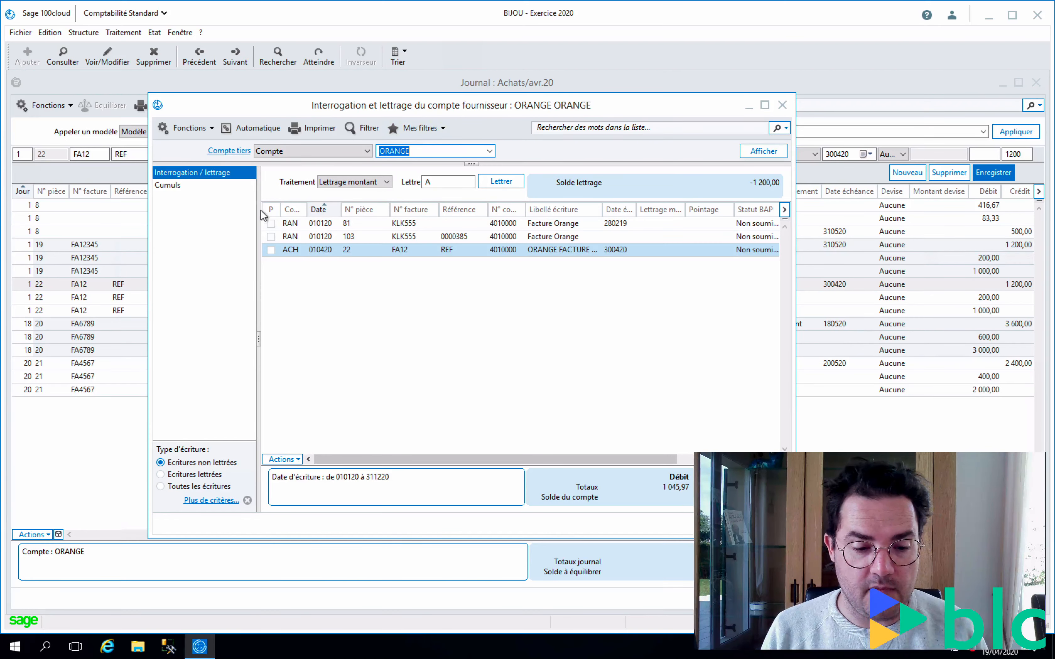
Step: Show the ORANGE account's monthly totals full size and chart the Solde series
click(765, 105)
click(18, 159)
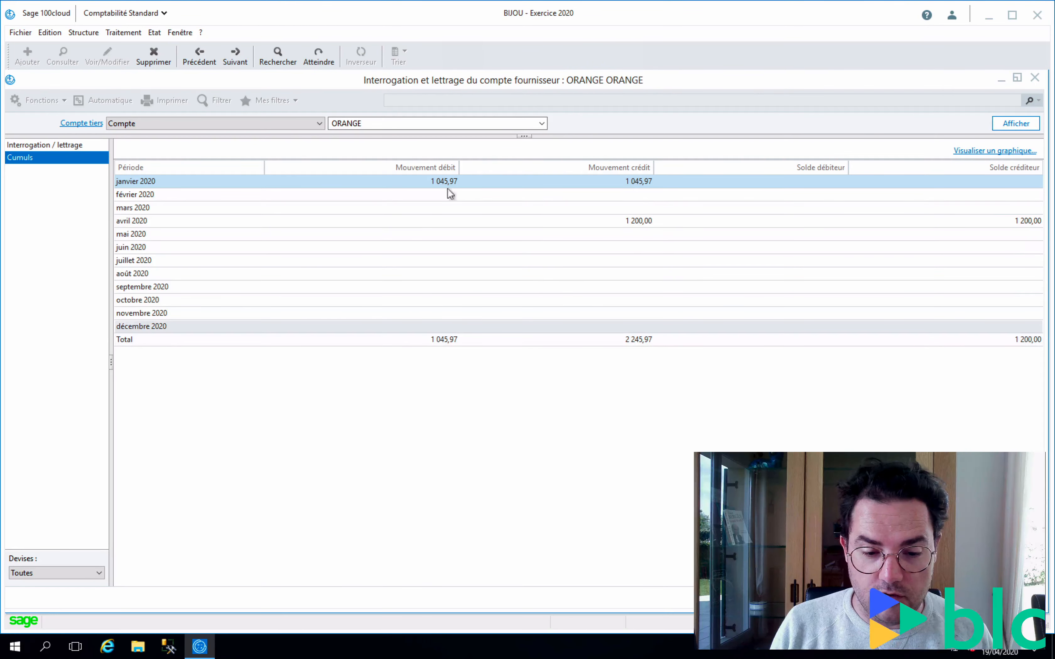
click(969, 152)
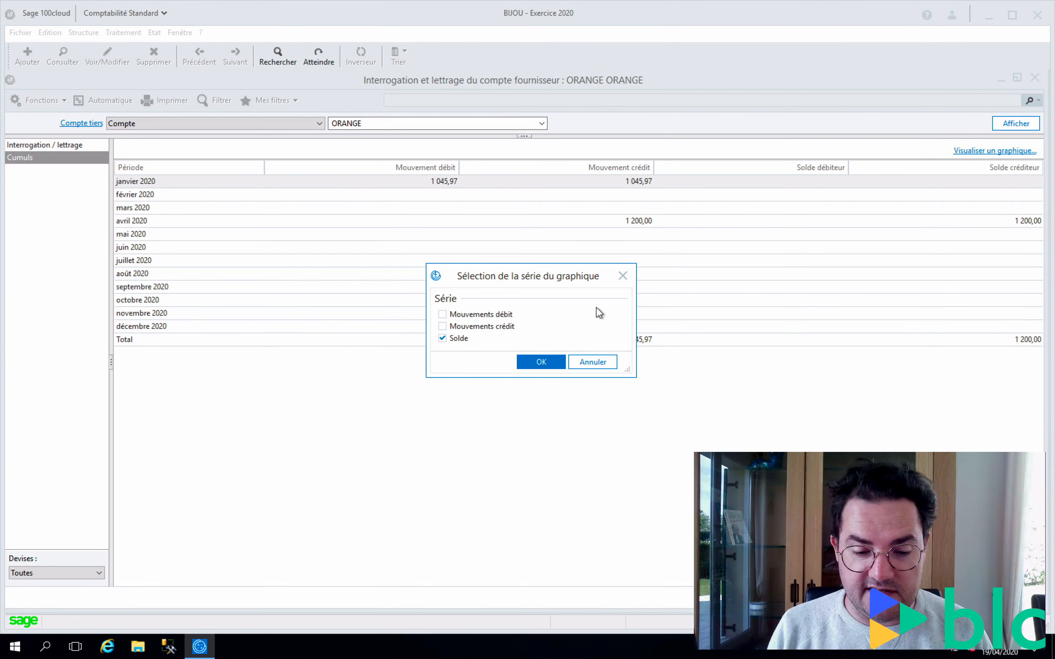
click(530, 364)
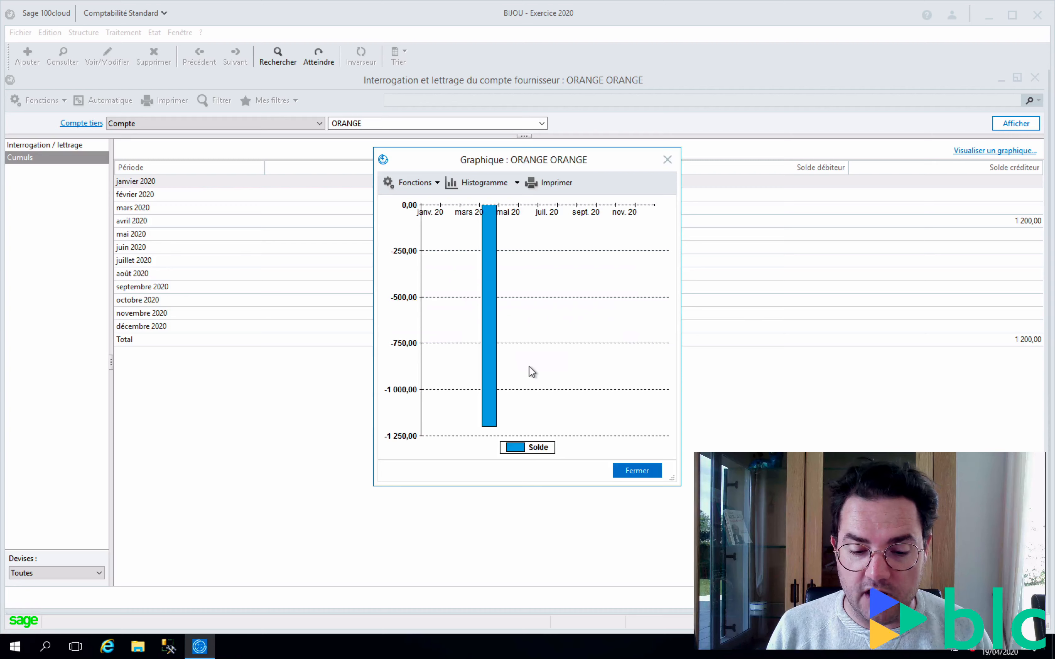
Step: Change the ORANGE balance chart to a Courbe, enlarge it for viewing, and close it
click(516, 185)
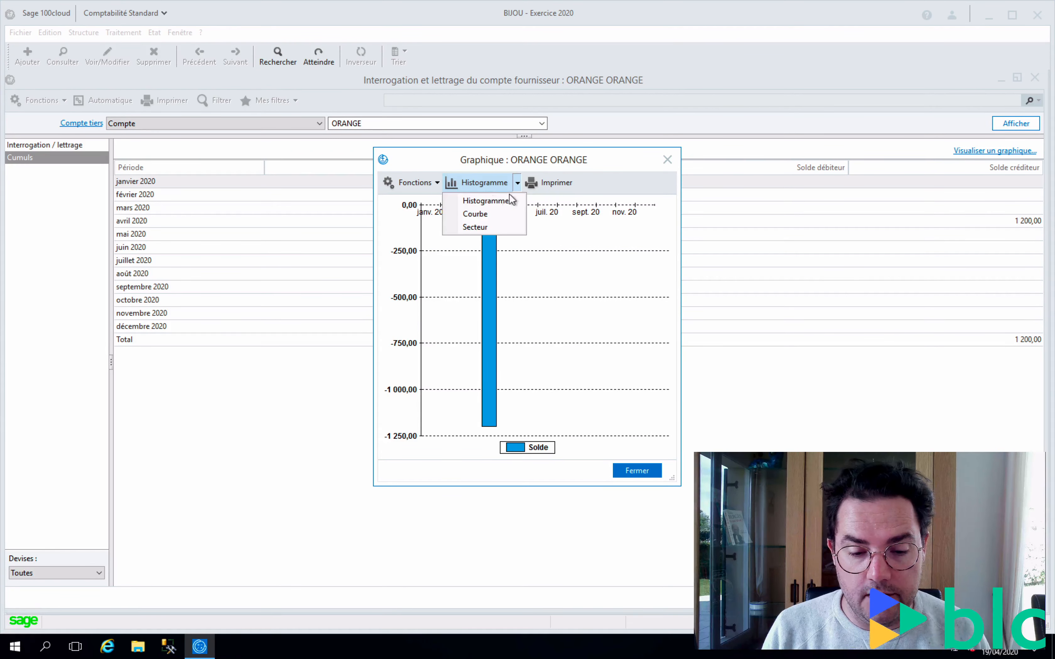
click(490, 214)
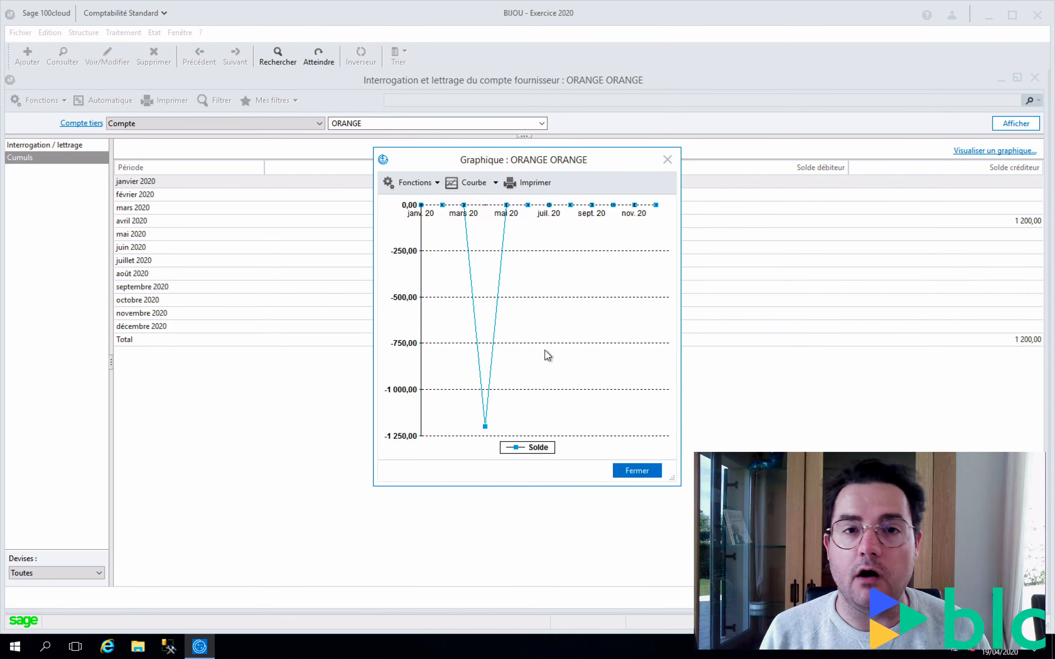
drag(432, 160, 280, 131)
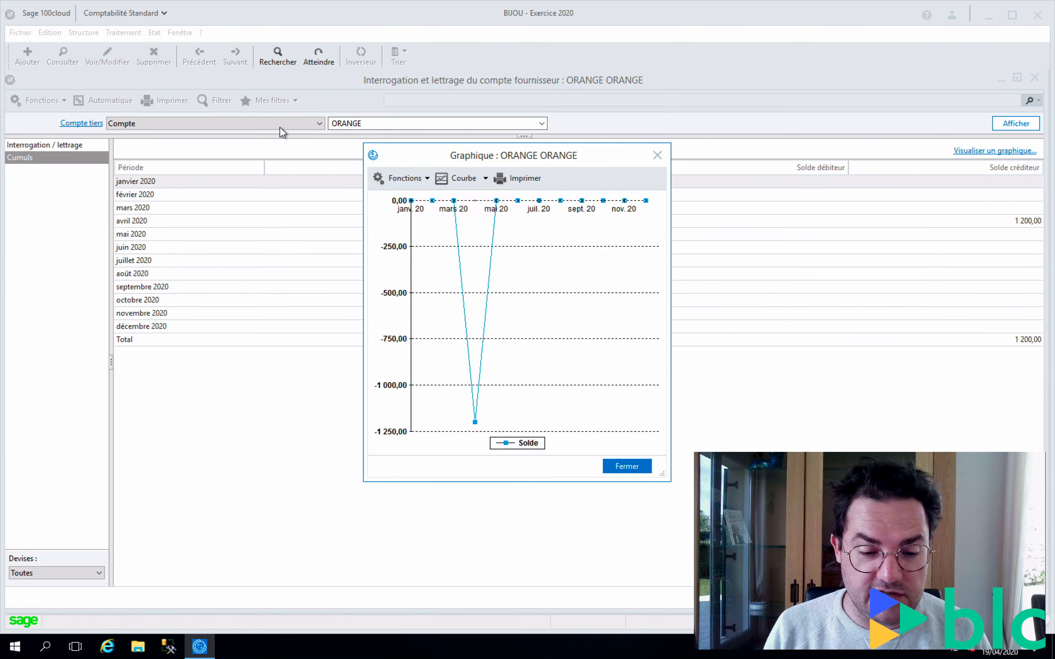
drag(530, 457, 852, 530)
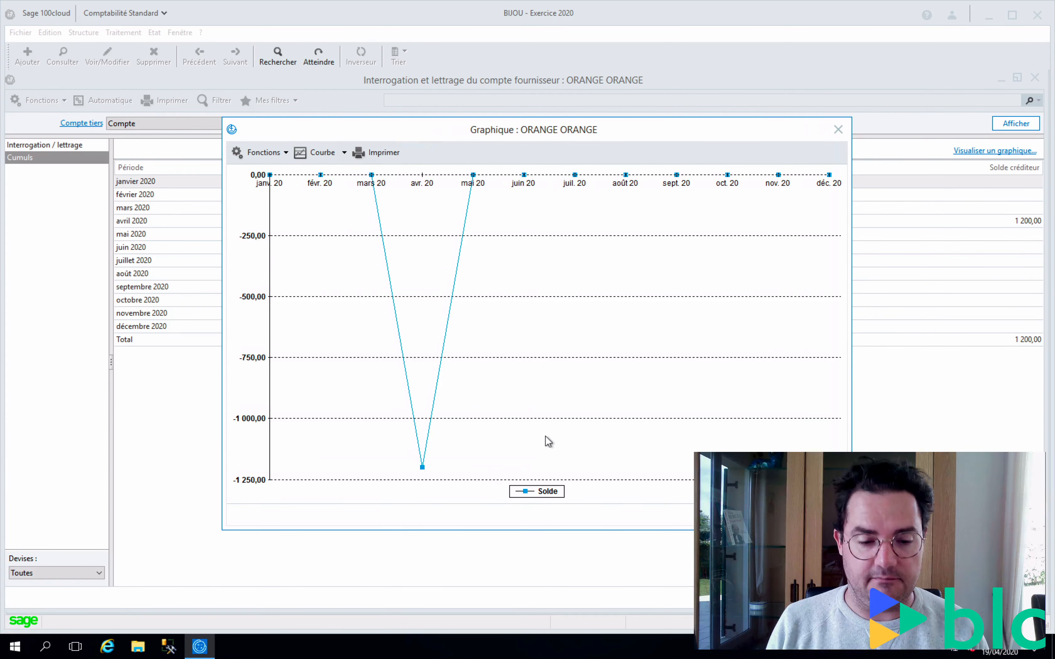
key(Escape)
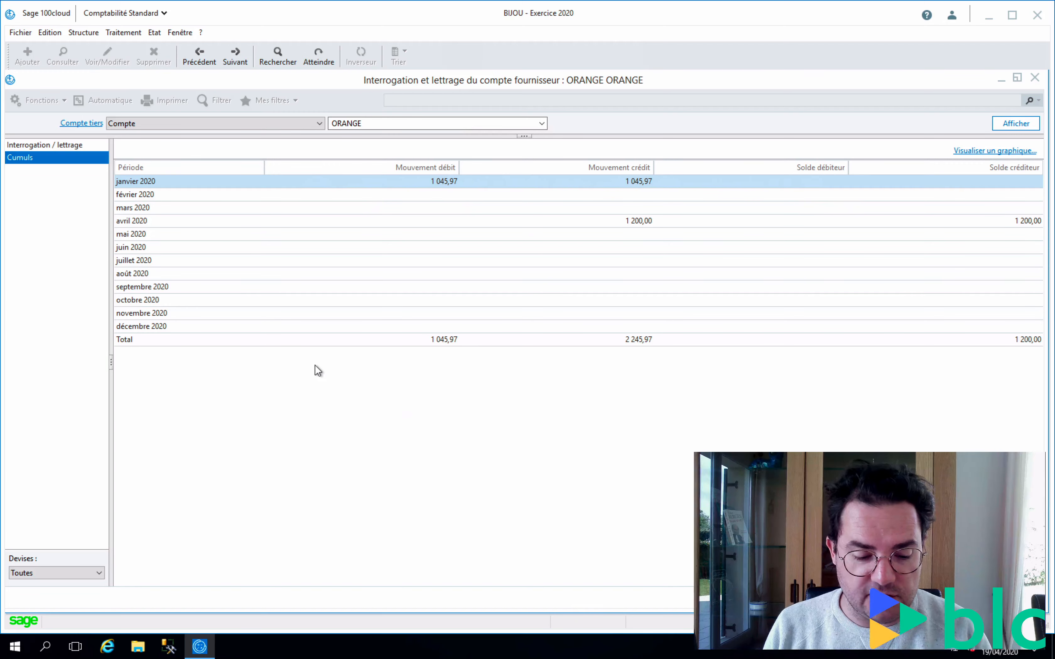
Step: Check the matching balance of ORANGE's 1 045,97 credit and debit lines together, and close the account and the Achats journal
click(53, 147)
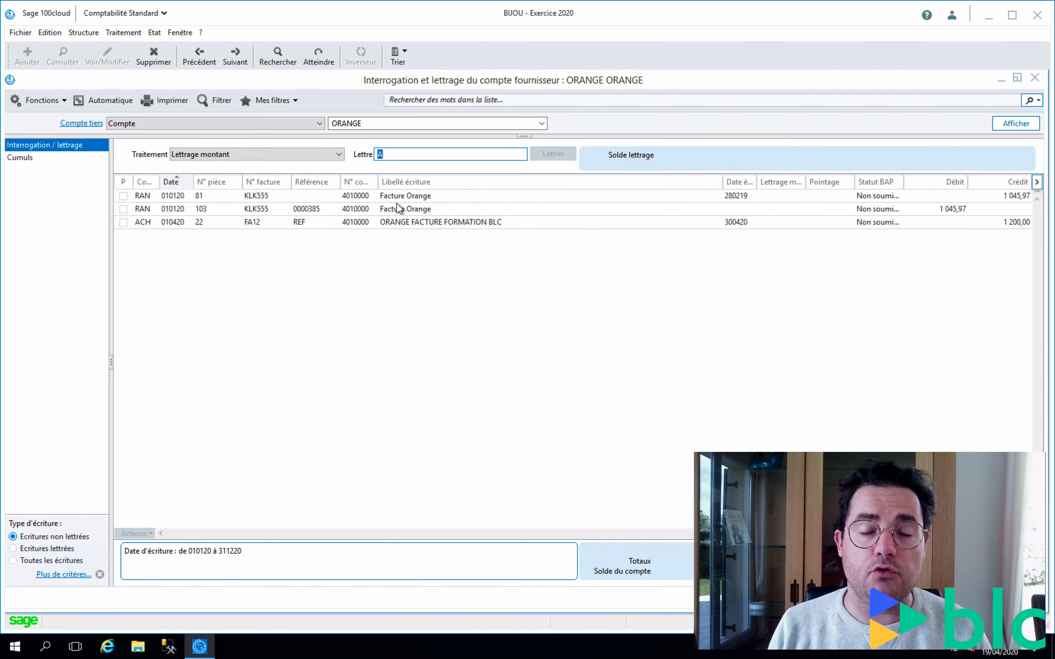
click(965, 197)
click(1028, 197)
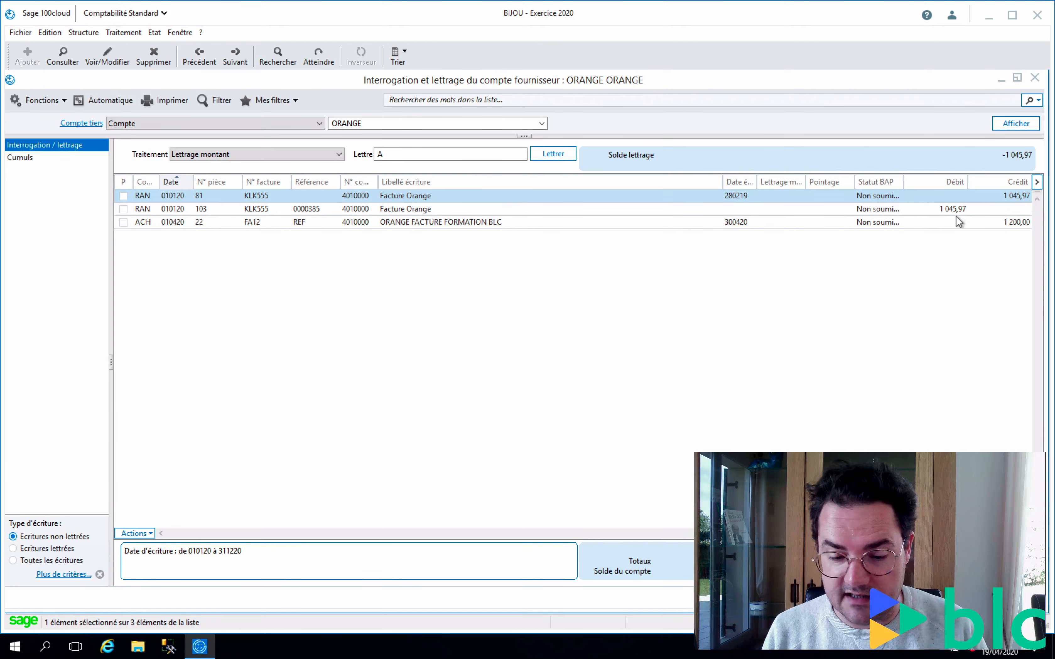
ctrl+click(939, 214)
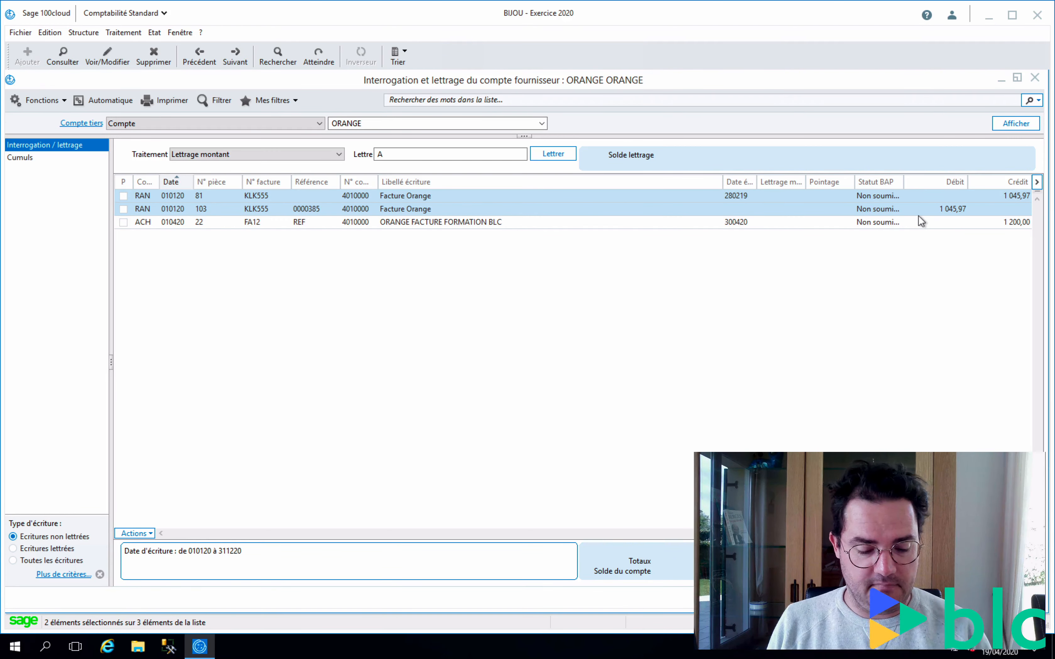
click(1035, 78)
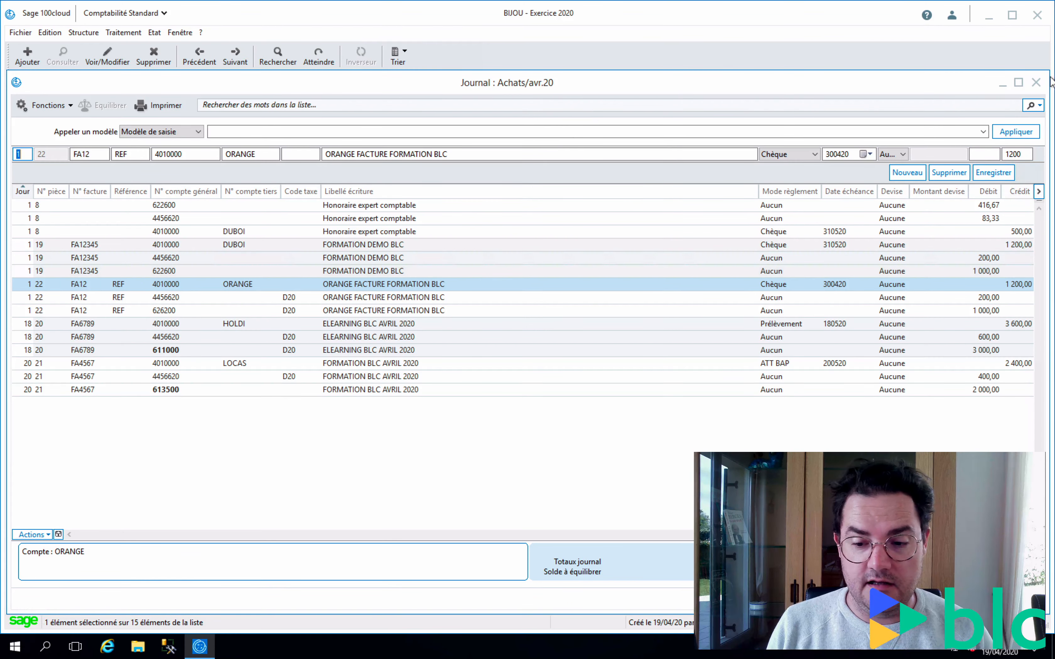
click(1036, 82)
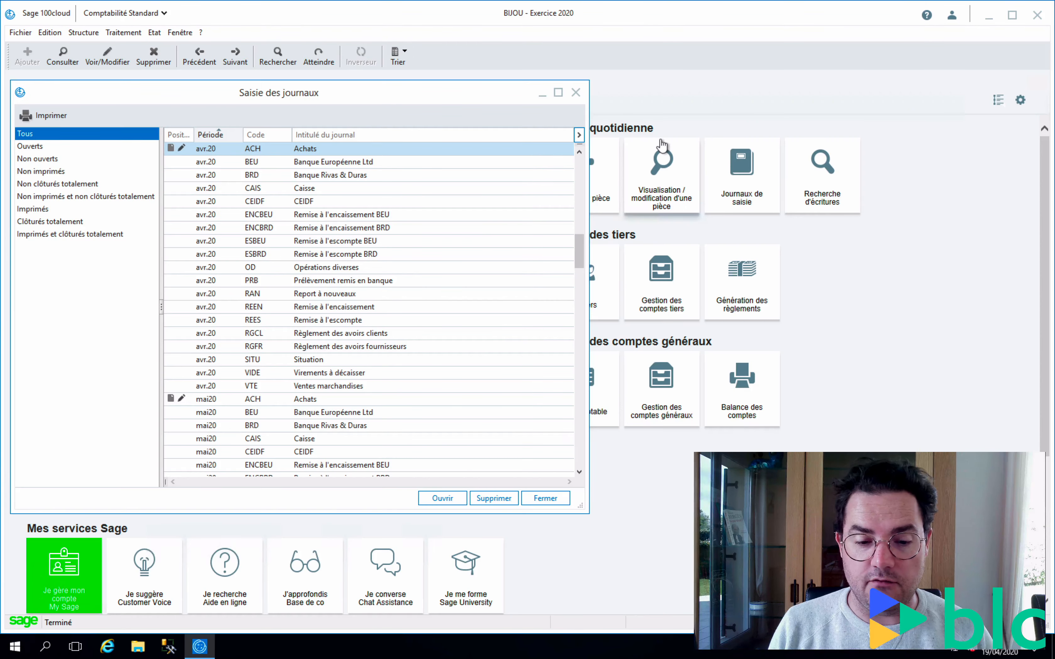